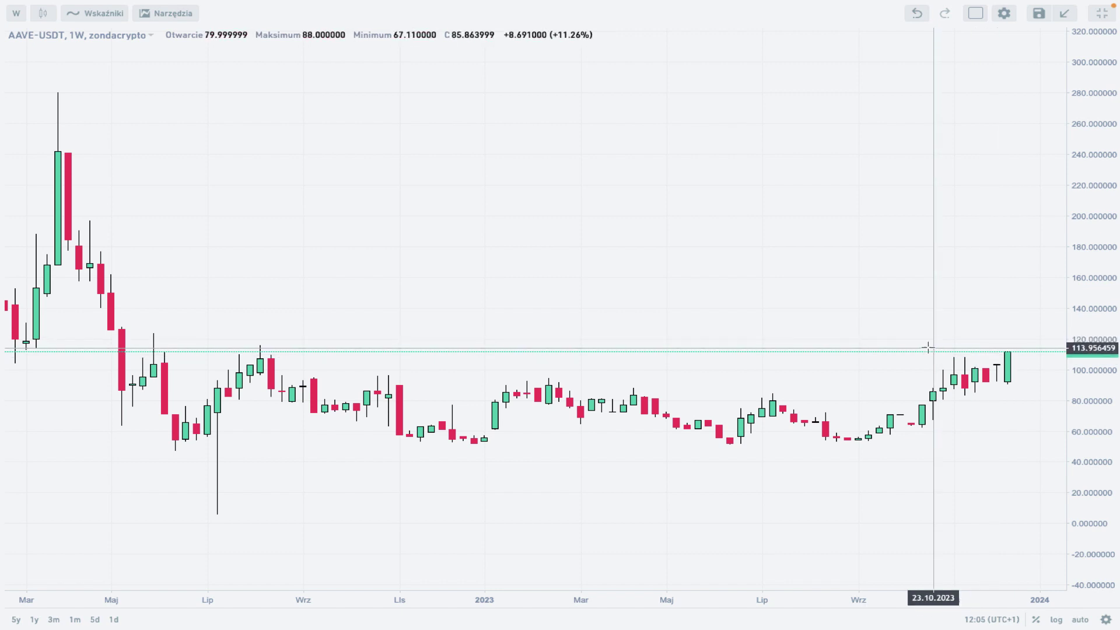
Turn on magnet snapping and draw a horizontal line at 115.876.
{"action": "left_click", "coordinate": [163, 17]}
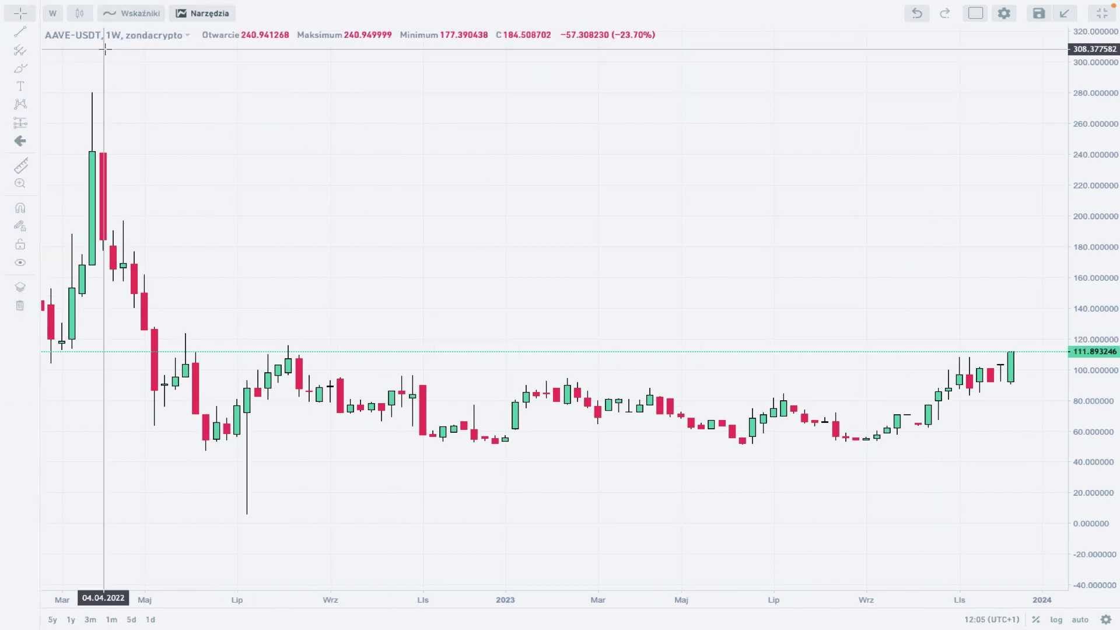
{"action": "left_click", "coordinate": [20, 31]}
{"action": "left_click", "coordinate": [70, 83]}
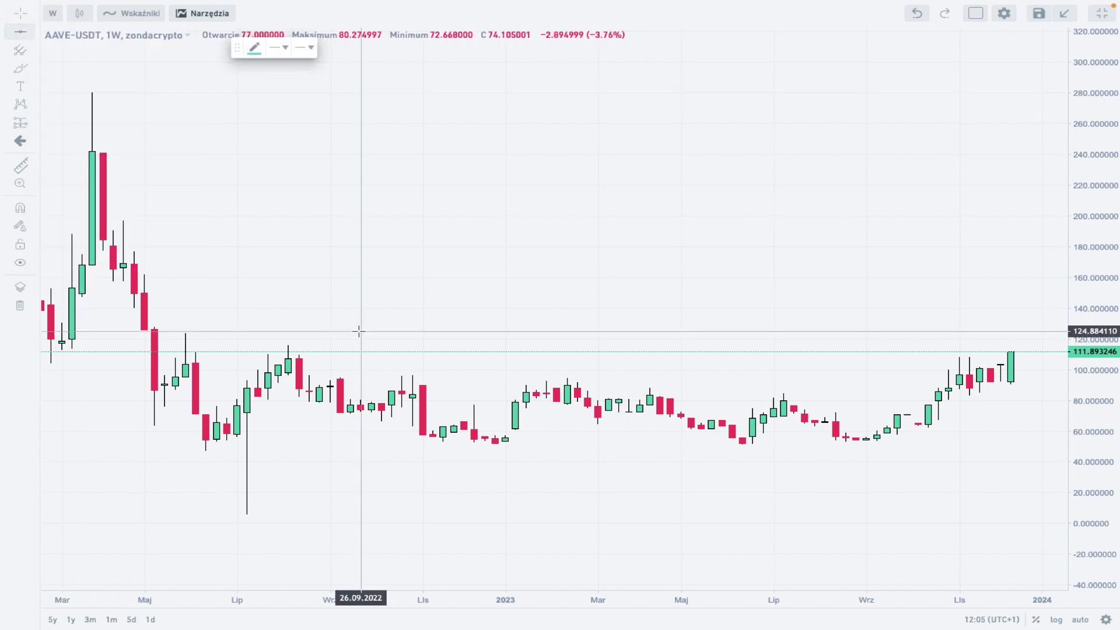
{"action": "left_click", "coordinate": [21, 209]}
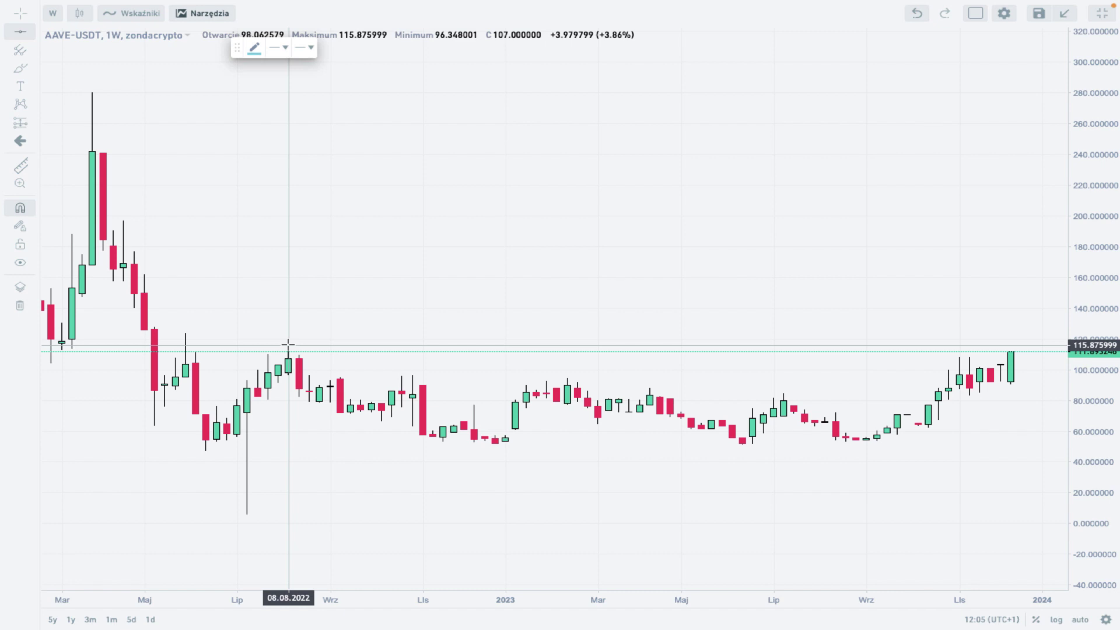
{"action": "left_click", "coordinate": [288, 345]}
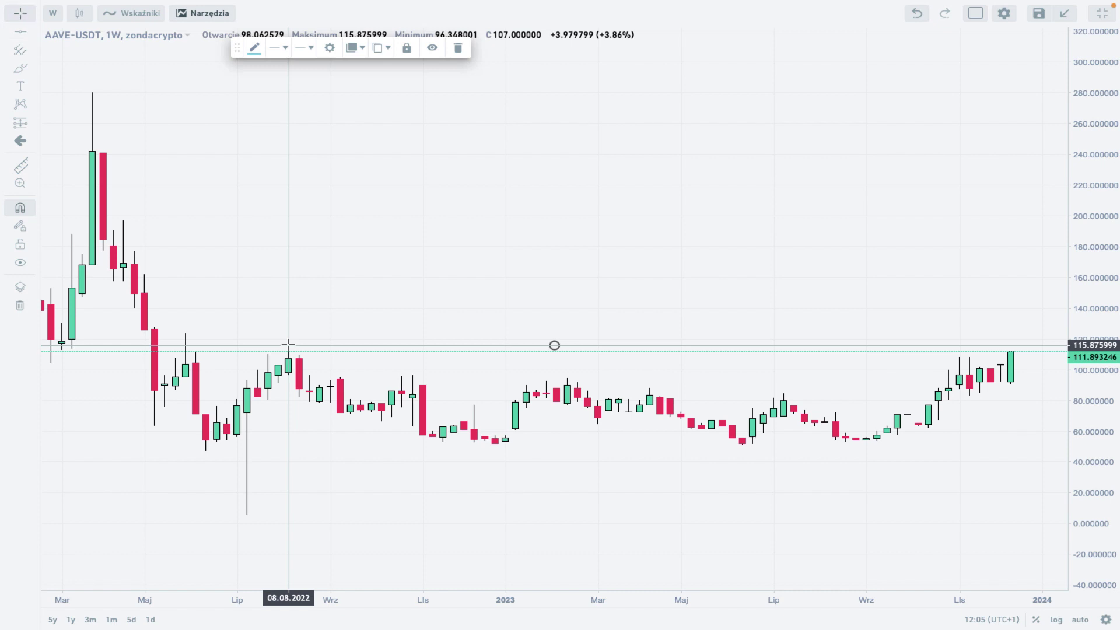
Make the line dark green and thicker, and add a second line at 123.32.
{"action": "left_click", "coordinate": [258, 57]}
{"action": "left_click", "coordinate": [320, 158]}
{"action": "left_click", "coordinate": [272, 57]}
{"action": "left_click", "coordinate": [341, 70]}
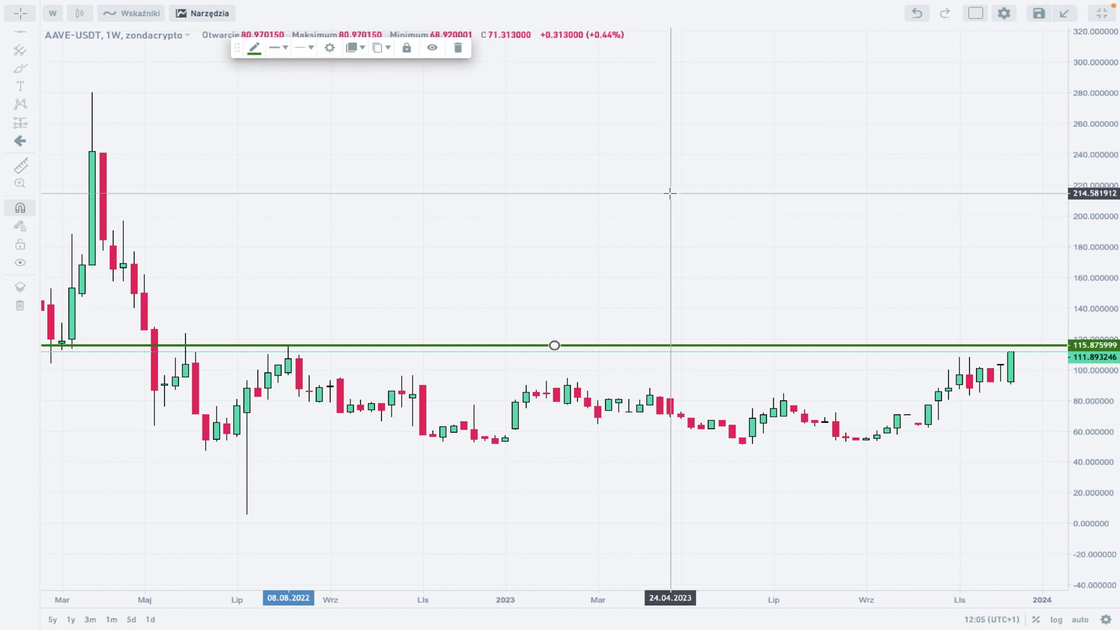
{"action": "left_click", "coordinate": [21, 34]}
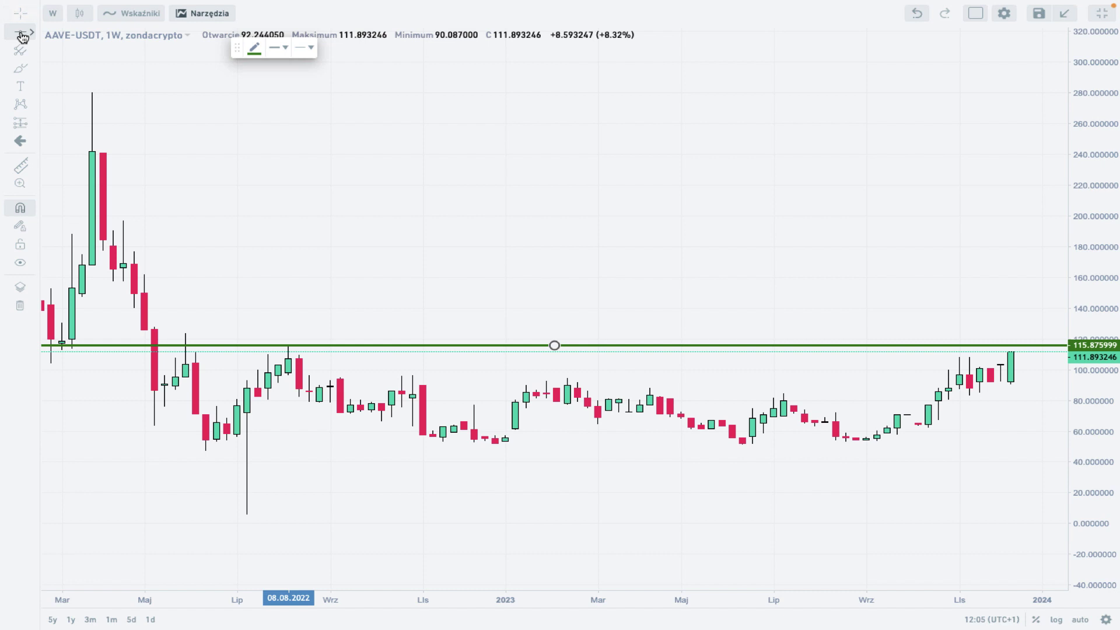
{"action": "left_click", "coordinate": [187, 334]}
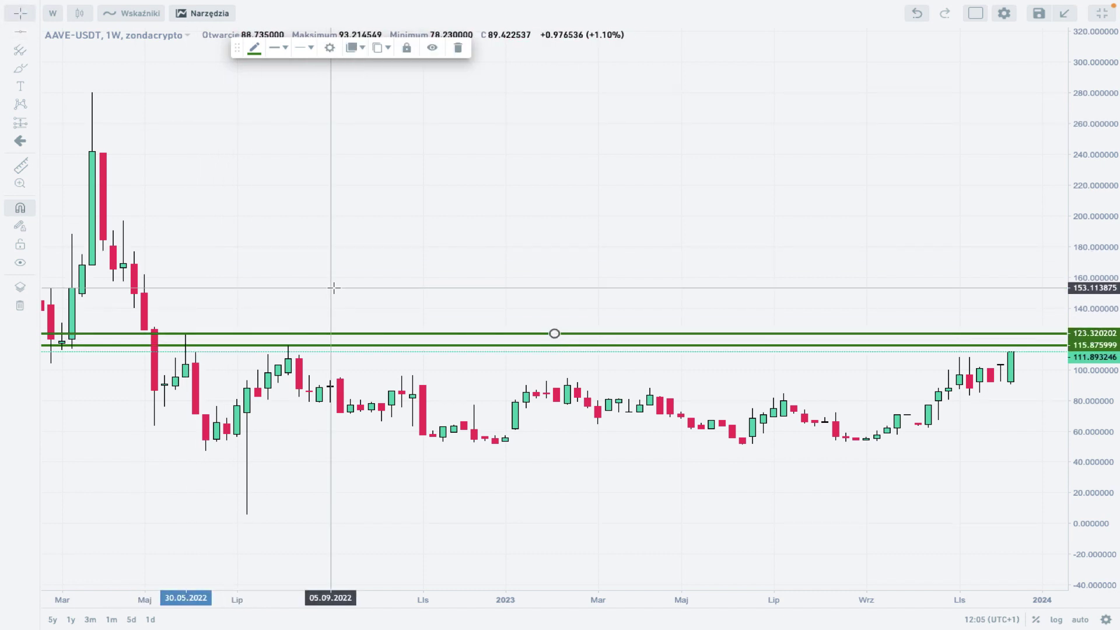
{"action": "left_click_drag", "start_coordinate": [615, 344], "coordinate": [611, 347]}
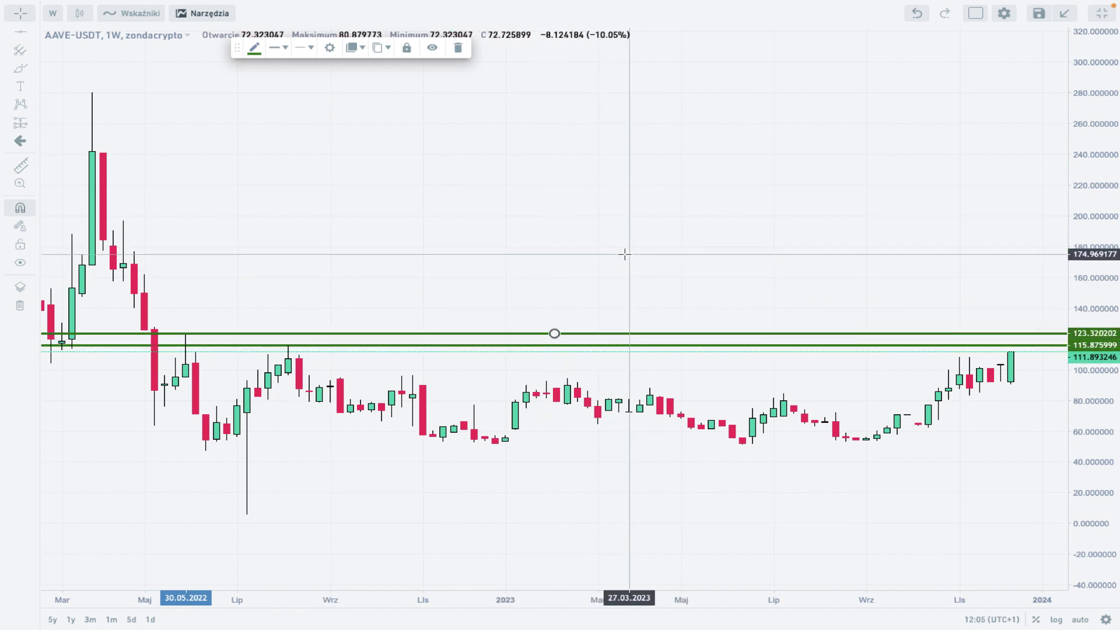
{"action": "left_click", "coordinate": [698, 250]}
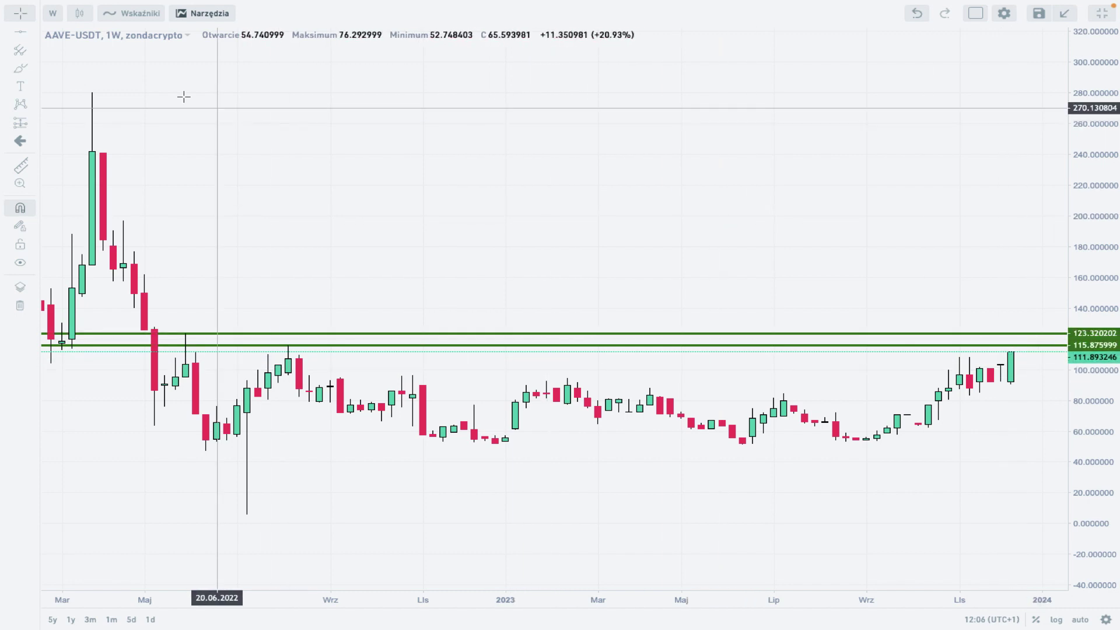
Switch AAVE-USDT to daily candles, reset the scale, and zoom out back to early 2022.
{"action": "left_click", "coordinate": [53, 13]}
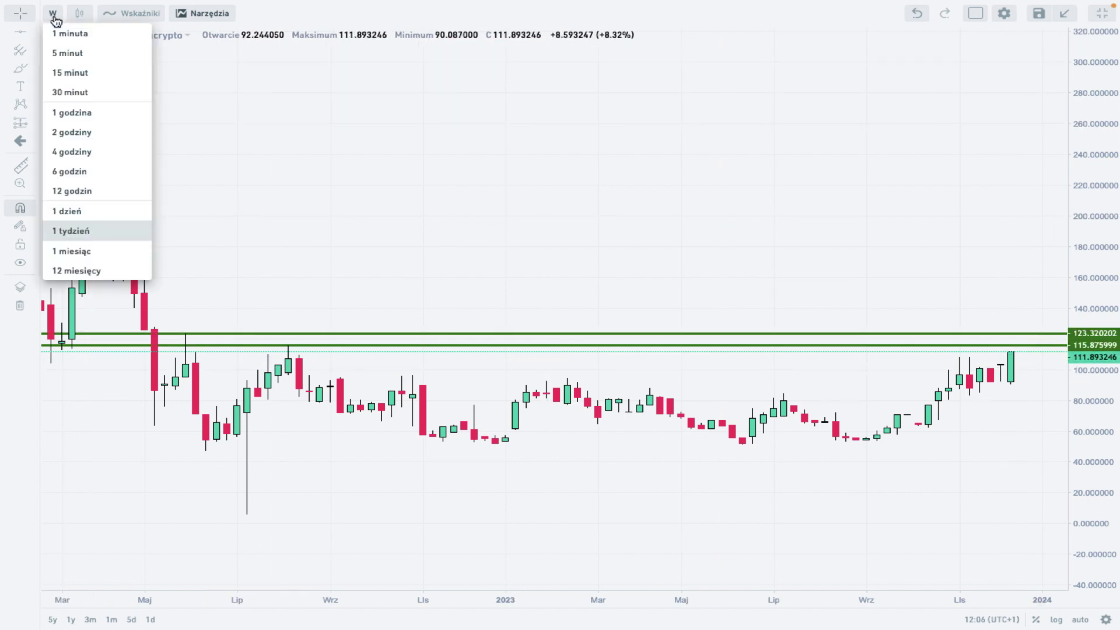
{"action": "left_click", "coordinate": [114, 212]}
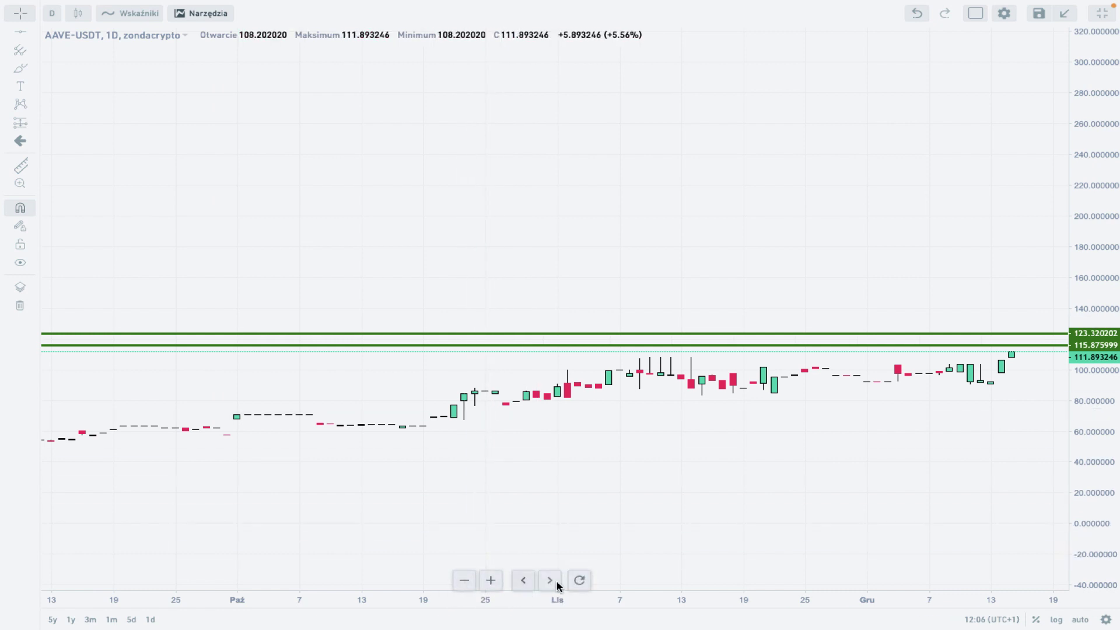
{"action": "left_click", "coordinate": [580, 580]}
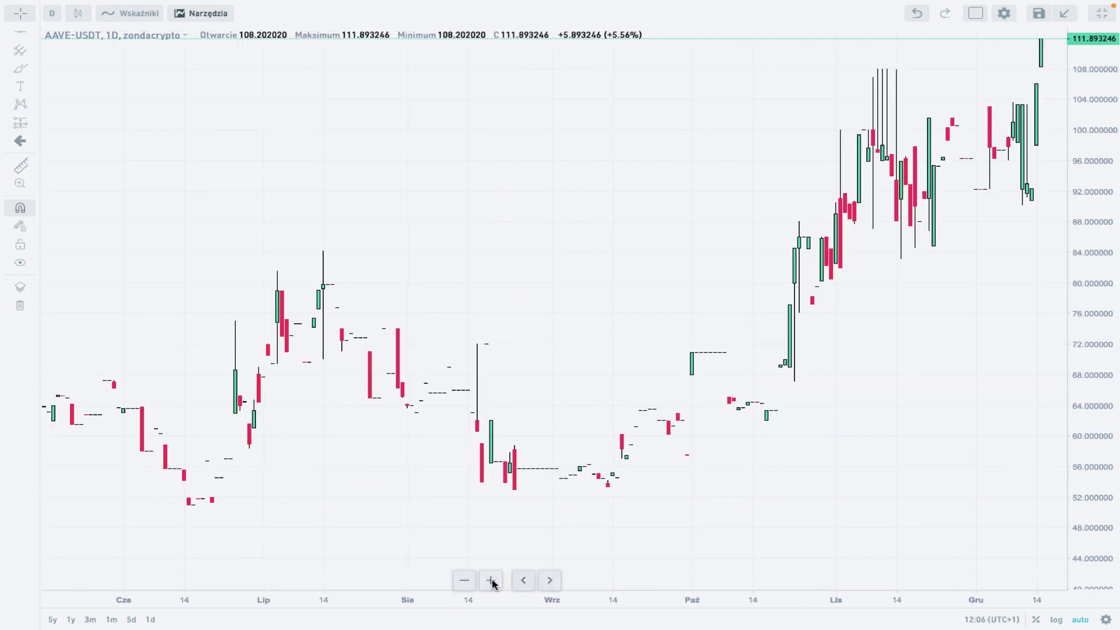
{"action": "left_click", "coordinate": [463, 580]}
{"action": "left_click", "coordinate": [463, 580]}
{"action": "left_click", "coordinate": [464, 581]}
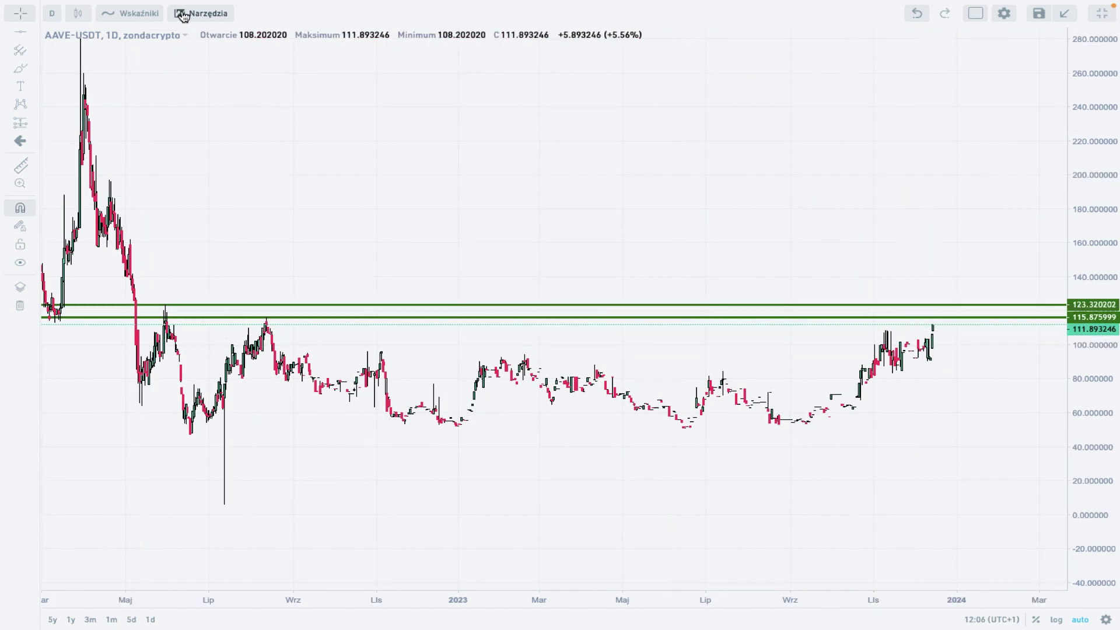
Add the Moving Average Channel indicator with upper length 21 and lower length 55.
{"action": "left_click", "coordinate": [135, 13]}
{"action": "type", "text": "MA"}
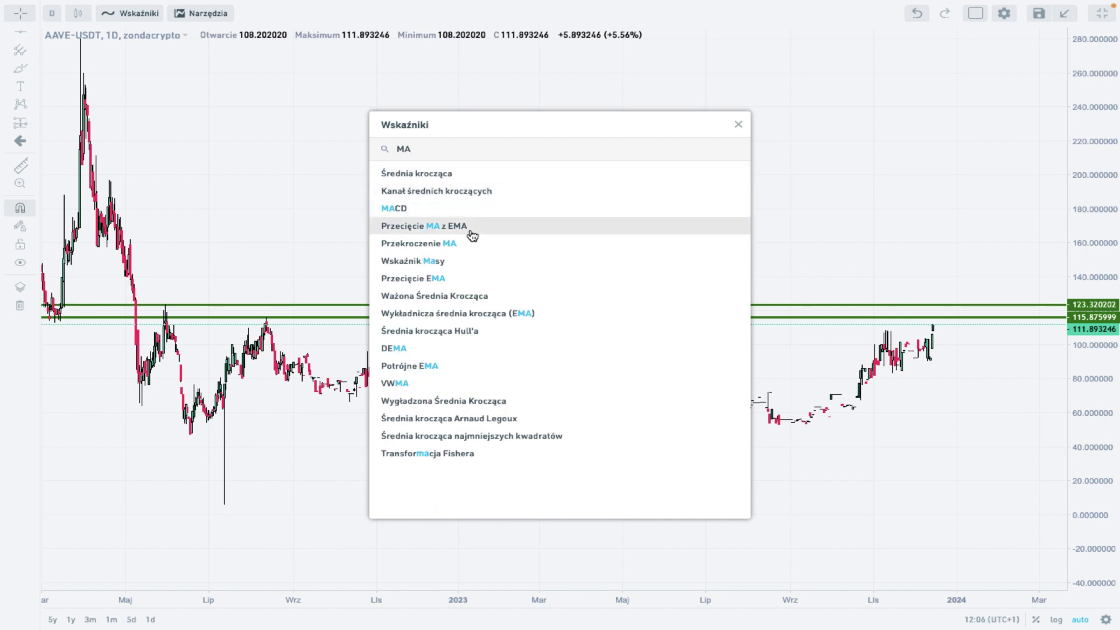
{"action": "left_click", "coordinate": [480, 192]}
{"action": "left_click", "coordinate": [739, 126]}
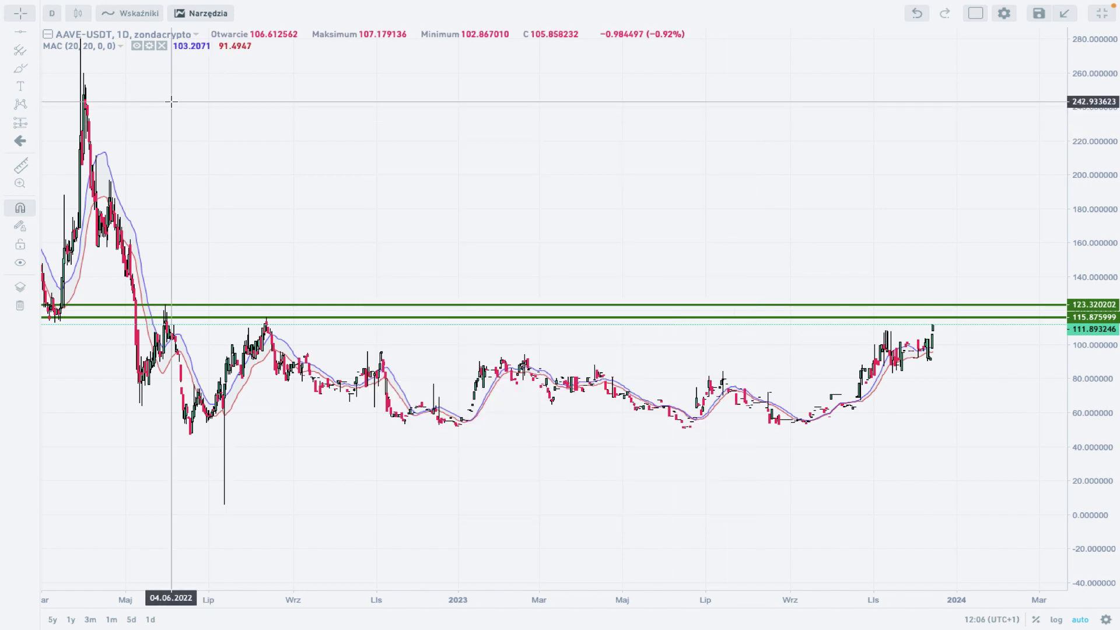
{"action": "left_click", "coordinate": [150, 46]}
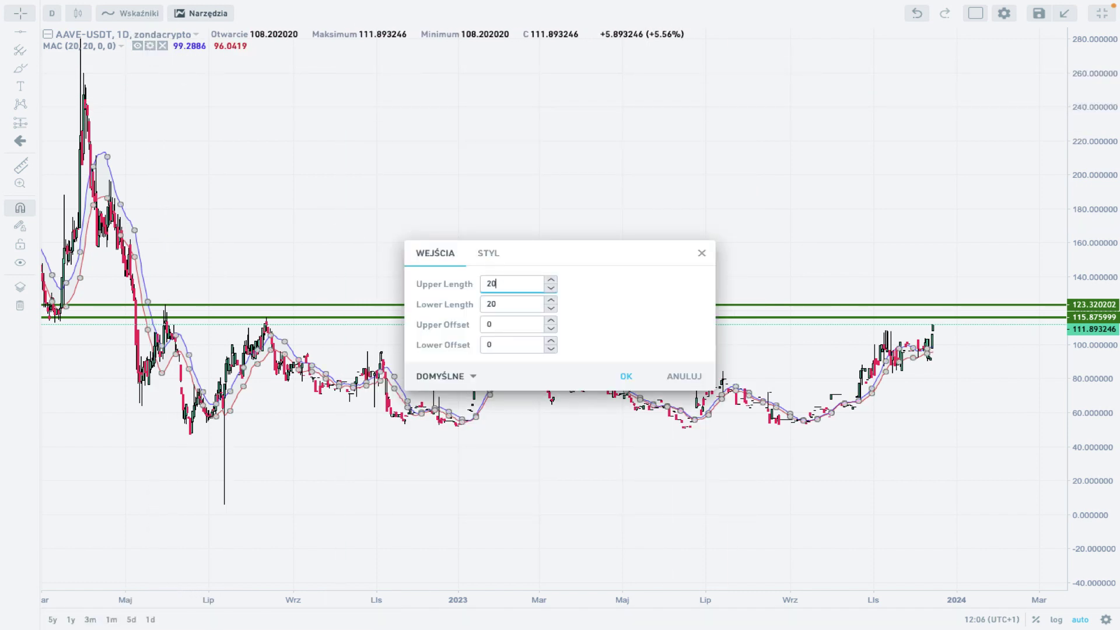
{"action": "left_click", "coordinate": [516, 304]}
{"action": "key", "text": "BackSpace"}
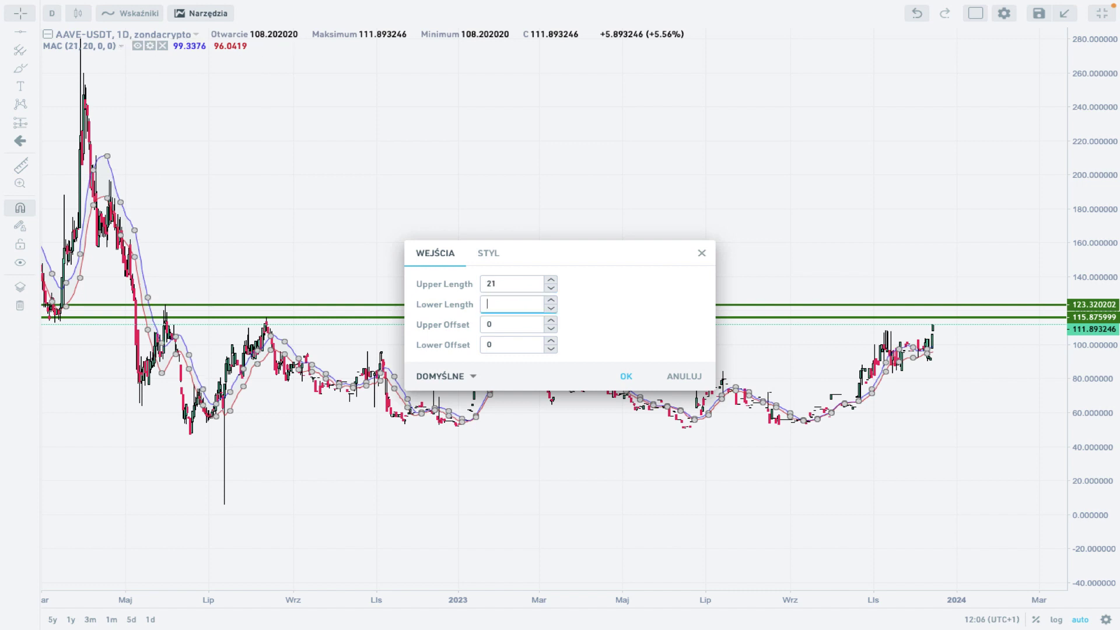
{"action": "type", "text": "55"}
{"action": "left_click", "coordinate": [626, 376]}
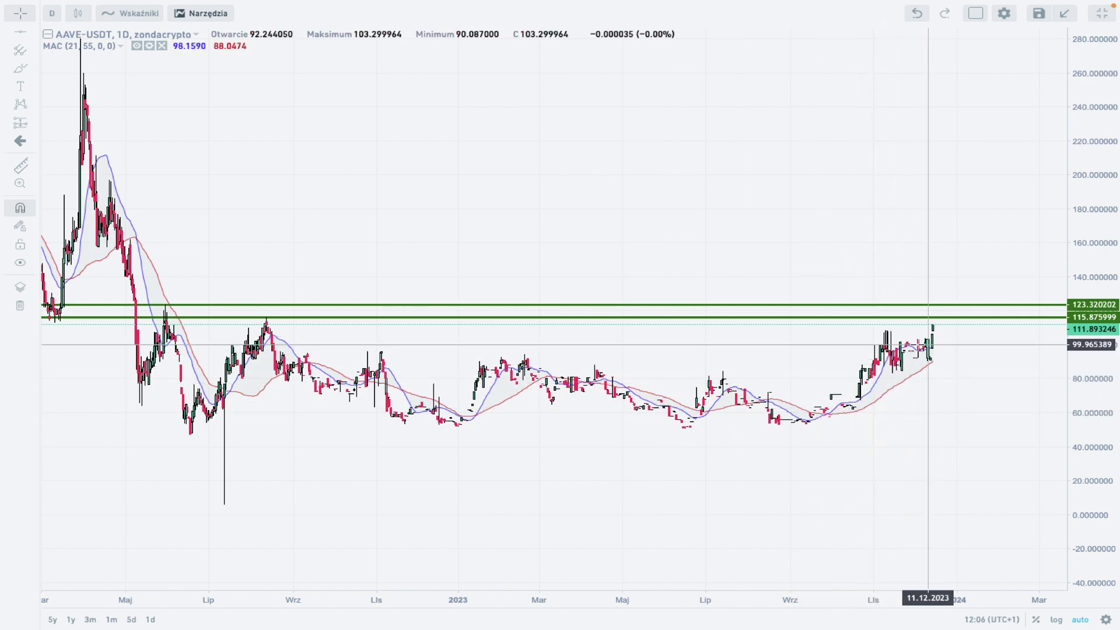
Add a simple Moving Average indicator with length 100.
{"action": "left_click", "coordinate": [135, 14]}
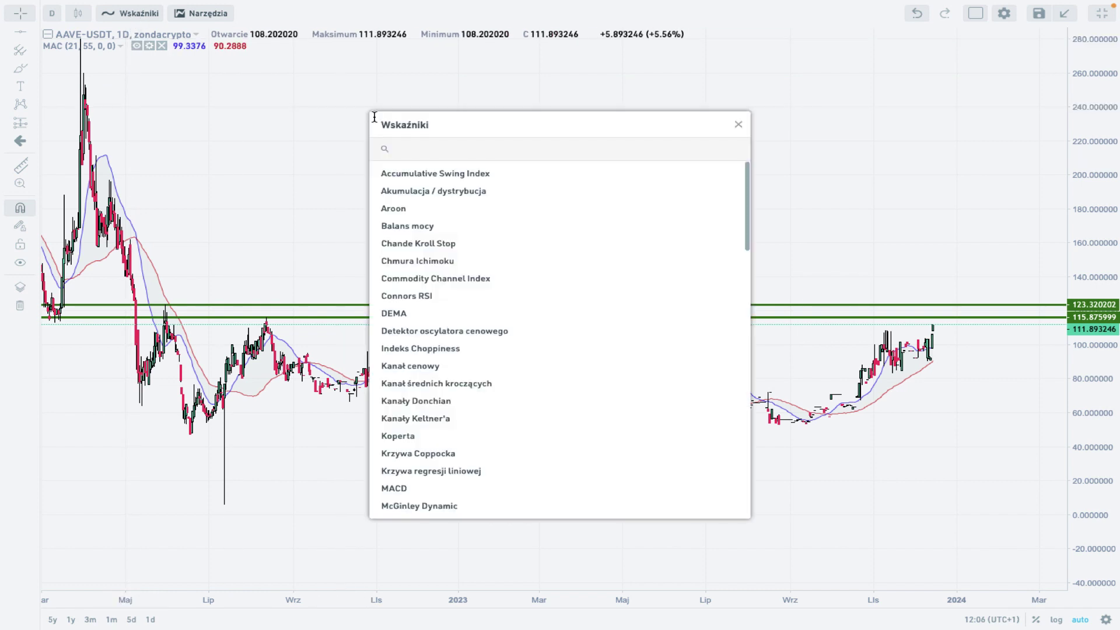
{"action": "type", "text": "MA"}
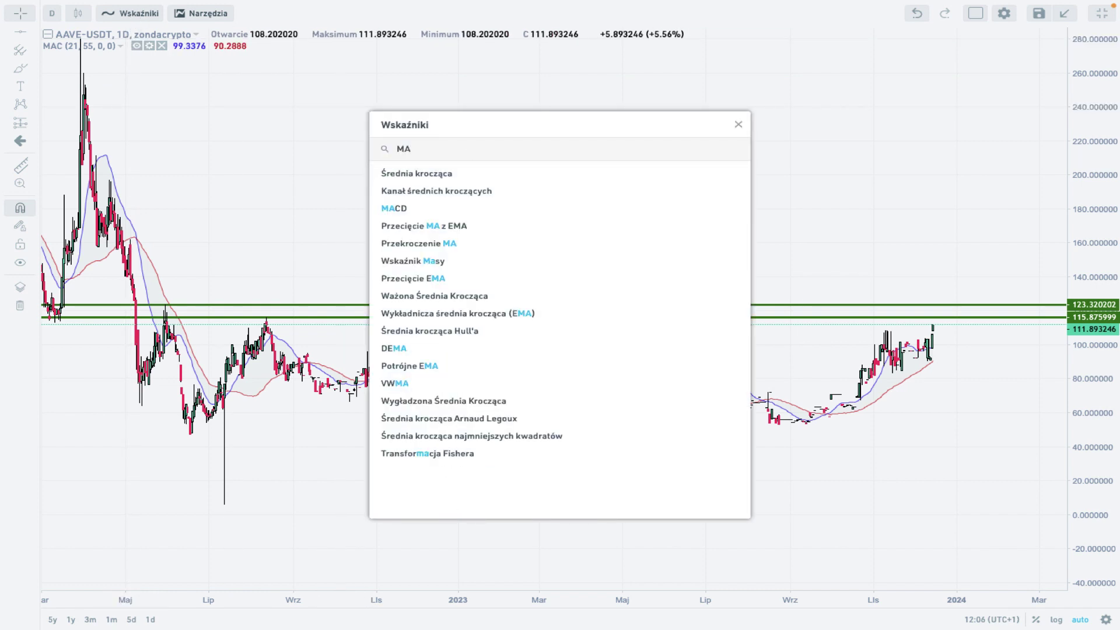
{"action": "left_click", "coordinate": [440, 175]}
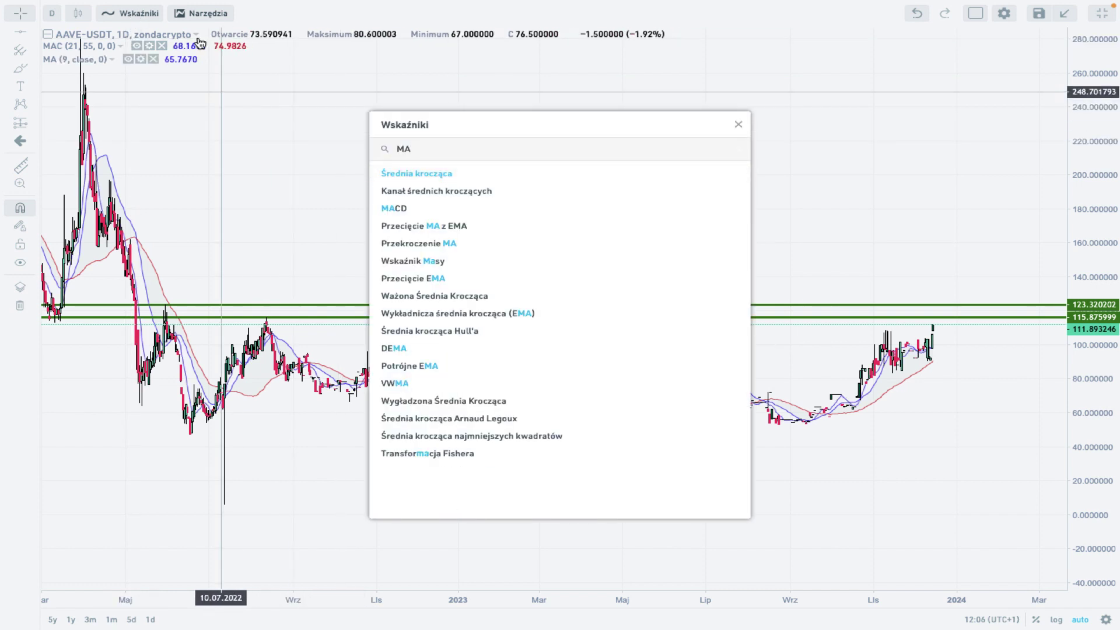
{"action": "left_click", "coordinate": [738, 124]}
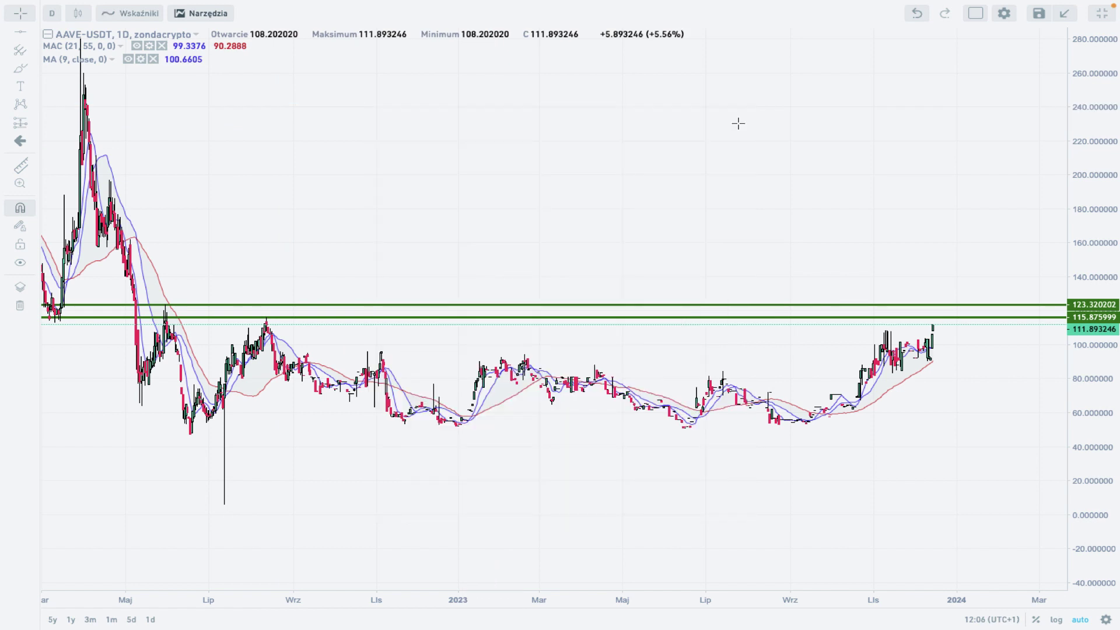
{"action": "left_click", "coordinate": [141, 59]}
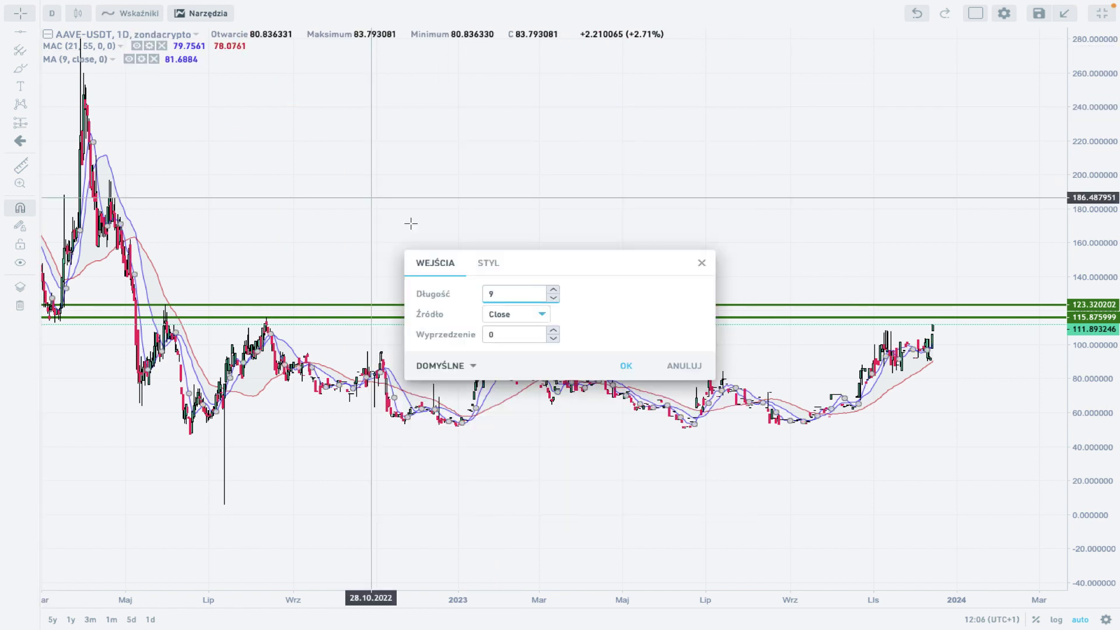
{"action": "key", "text": "BackSpace"}
{"action": "type", "text": "100"}
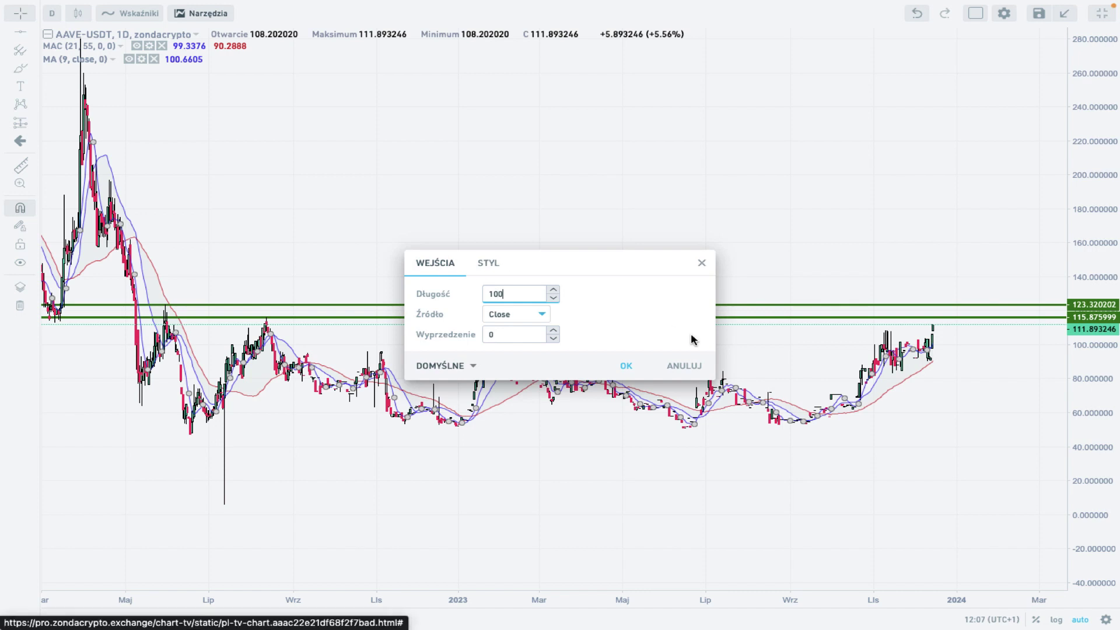
{"action": "left_click", "coordinate": [624, 365]}
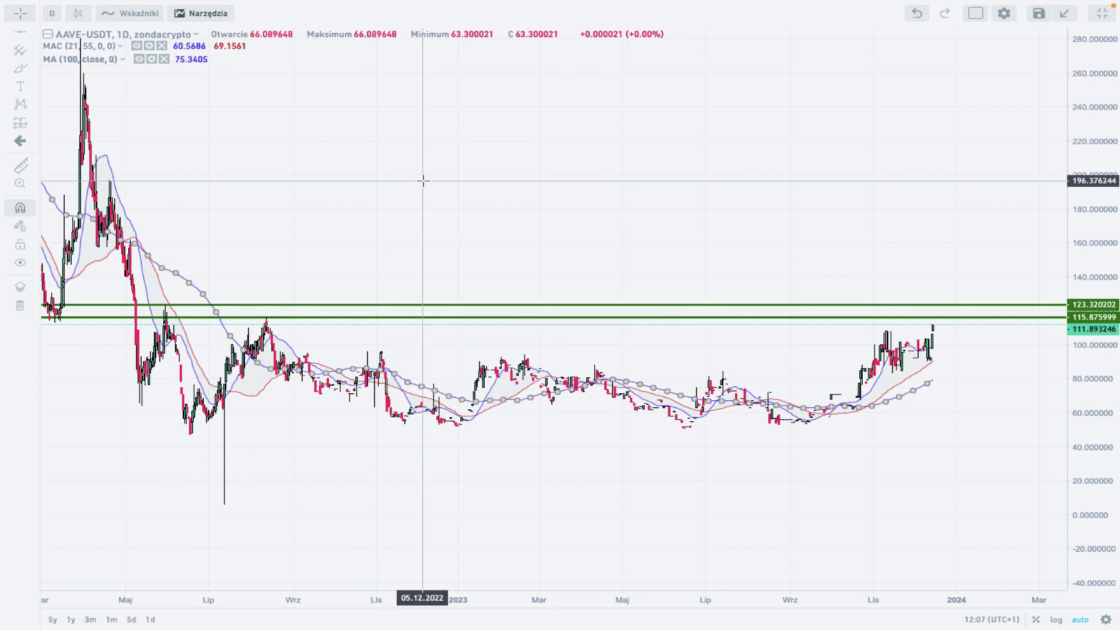
Style the 100-period moving average dark grey at maximum line width.
{"action": "left_click", "coordinate": [151, 59]}
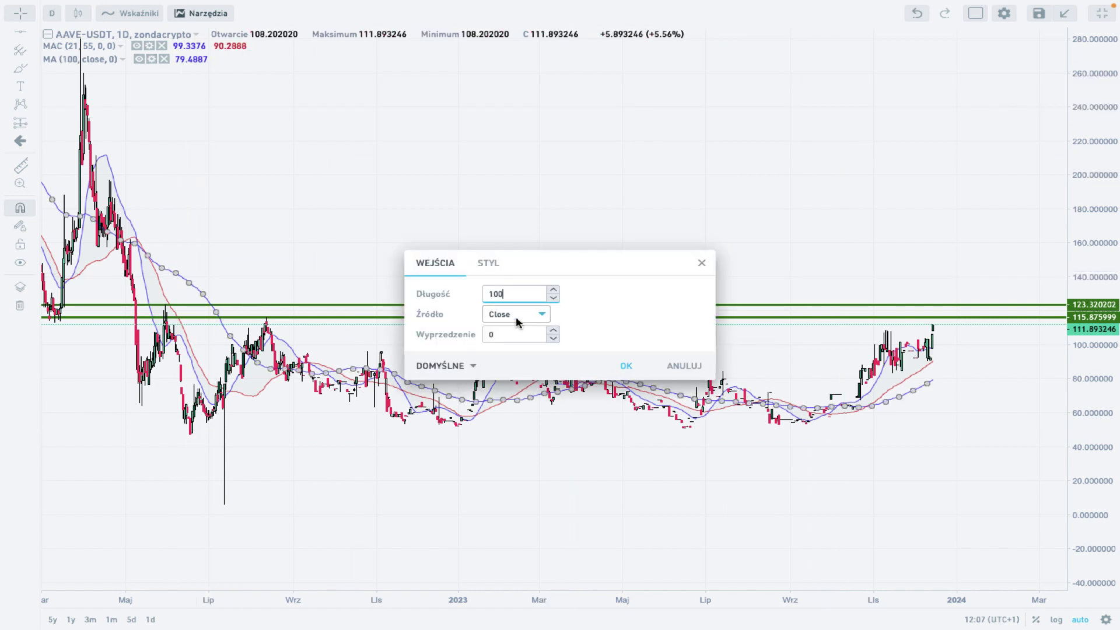
{"action": "left_click", "coordinate": [477, 266]}
{"action": "left_click", "coordinate": [467, 297]}
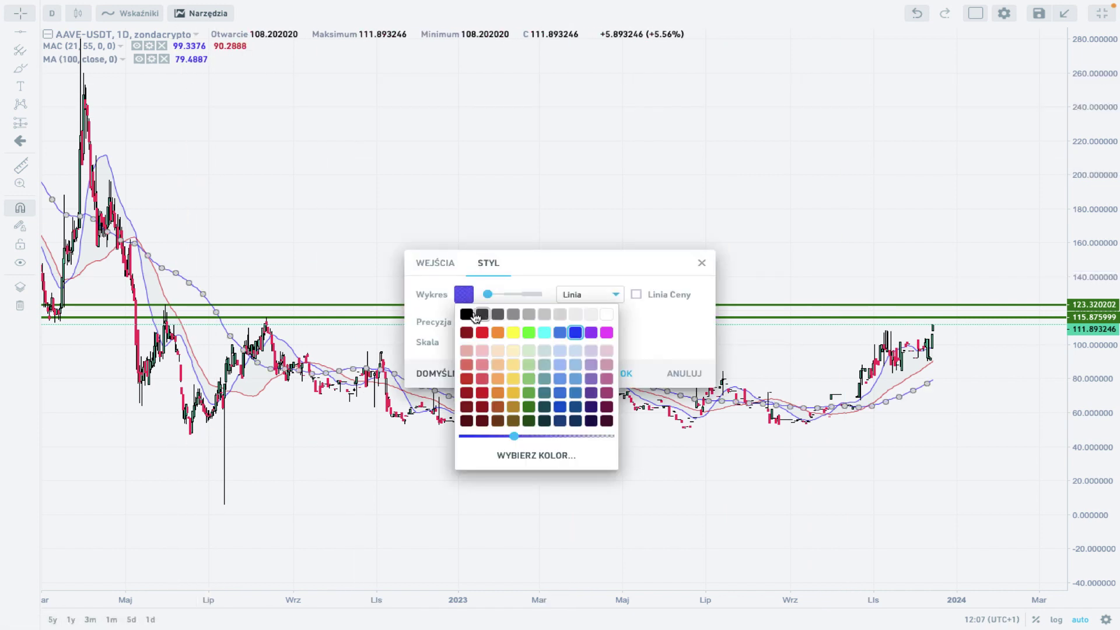
{"action": "left_click", "coordinate": [465, 315]}
{"action": "left_click_drag", "start_coordinate": [488, 295], "coordinate": [540, 295]}
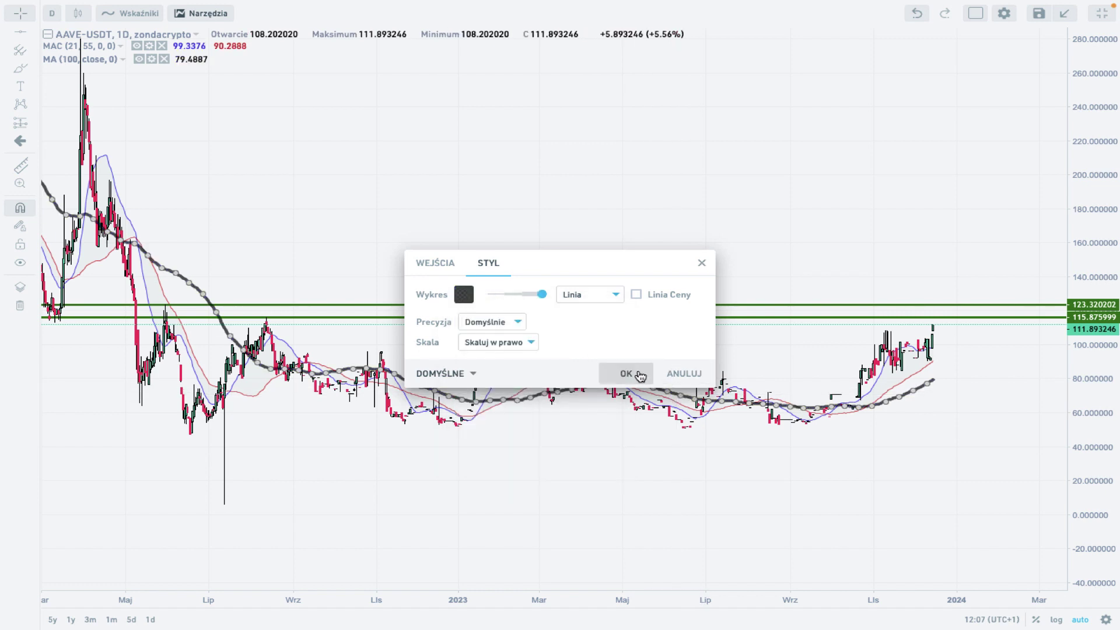
{"action": "left_click", "coordinate": [636, 374]}
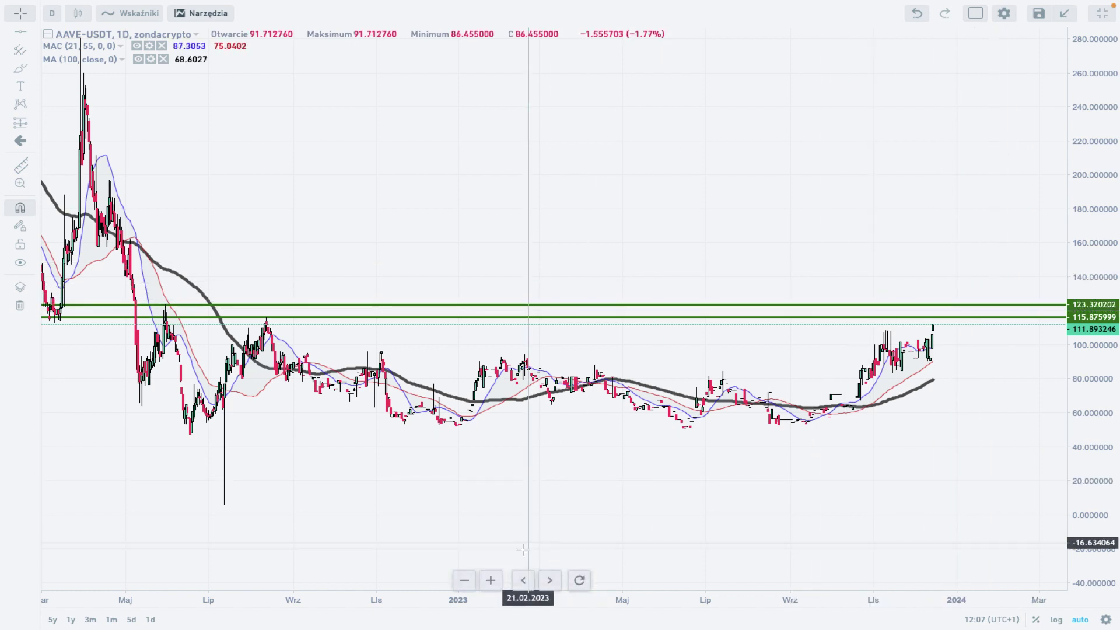
Zoom in on recent candles, compress the price scale, and select the Price Range tool.
{"action": "left_click", "coordinate": [491, 579]}
{"action": "left_click", "coordinate": [491, 579]}
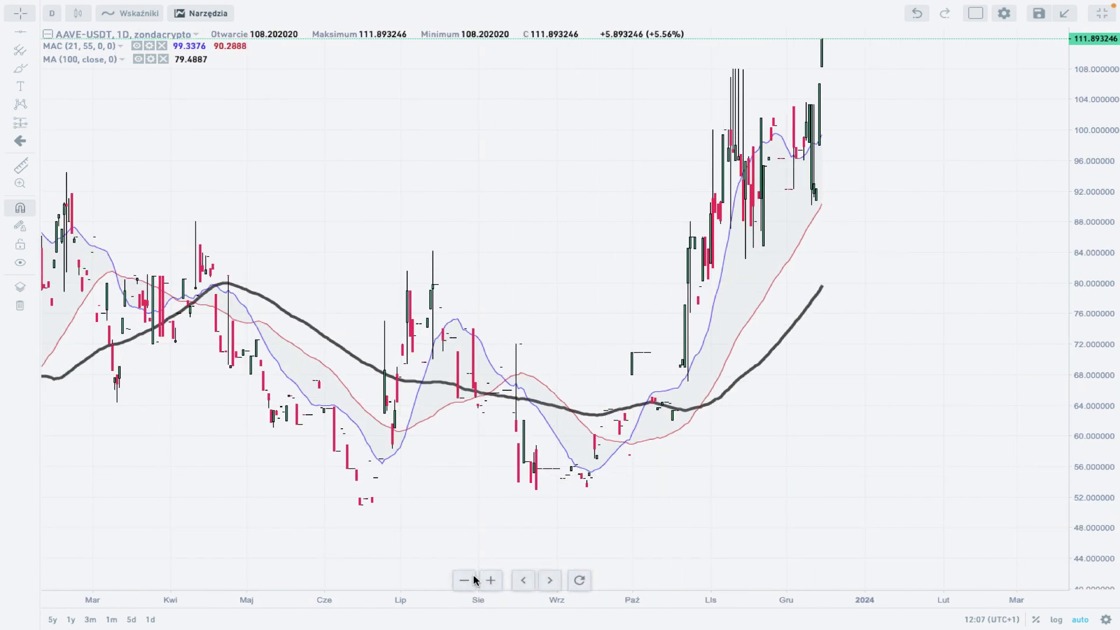
{"action": "left_click", "coordinate": [466, 579]}
{"action": "left_click_drag", "start_coordinate": [1096, 258], "coordinate": [1107, 415]}
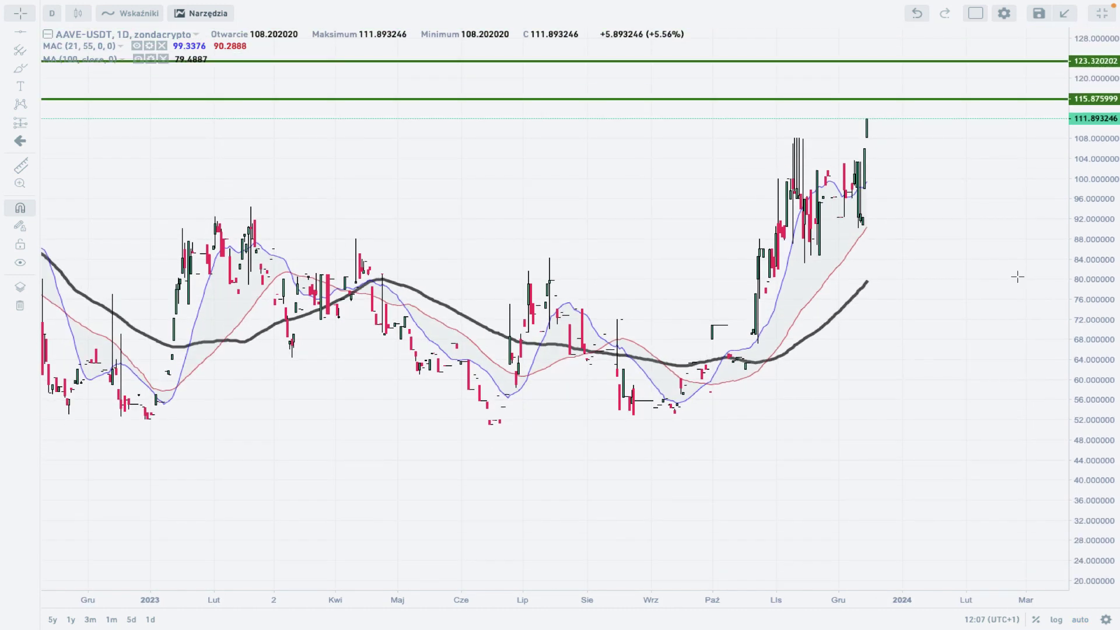
{"action": "left_click", "coordinate": [33, 120]}
{"action": "left_click", "coordinate": [87, 198]}
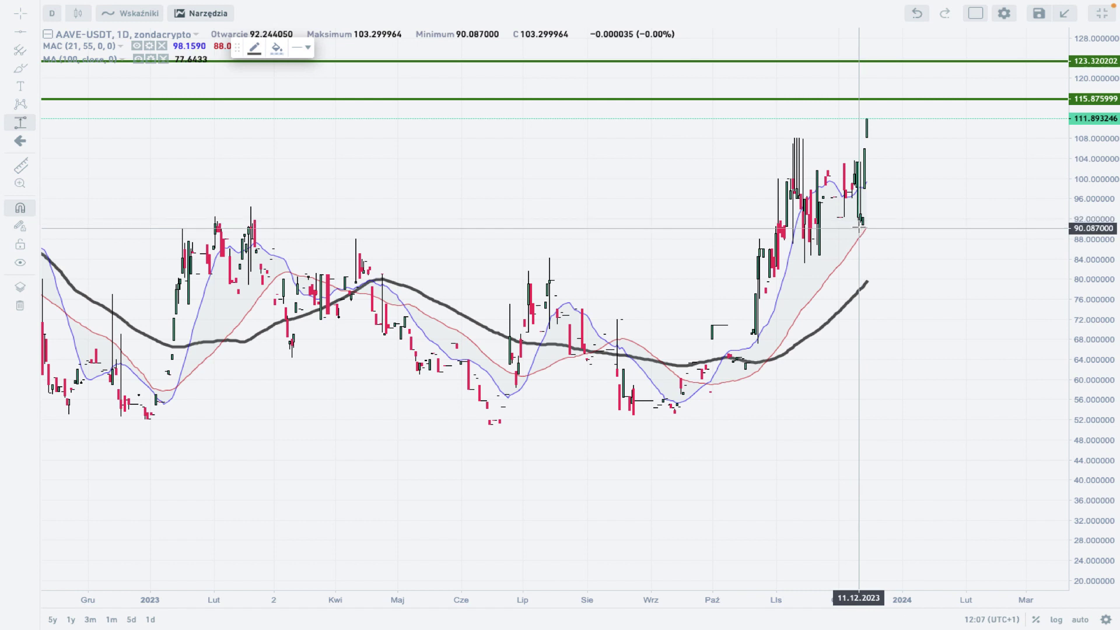
Measure the rally from 67.11 to 111.89, a 44.839244 (66.81%) rise.
{"action": "left_click", "coordinate": [858, 228]}
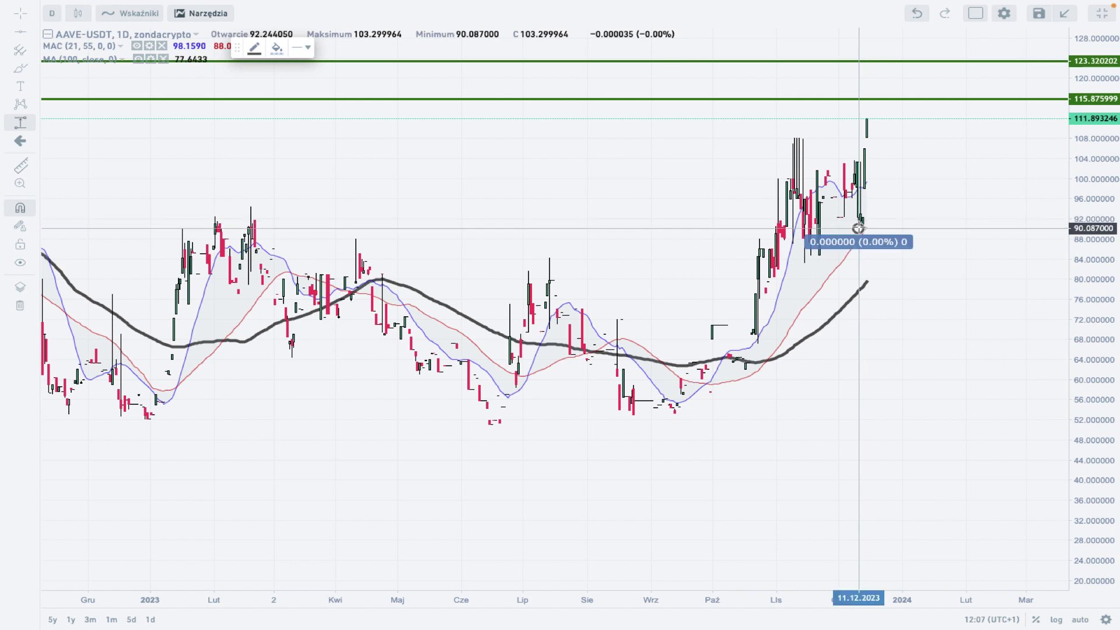
{"action": "left_click", "coordinate": [904, 118]}
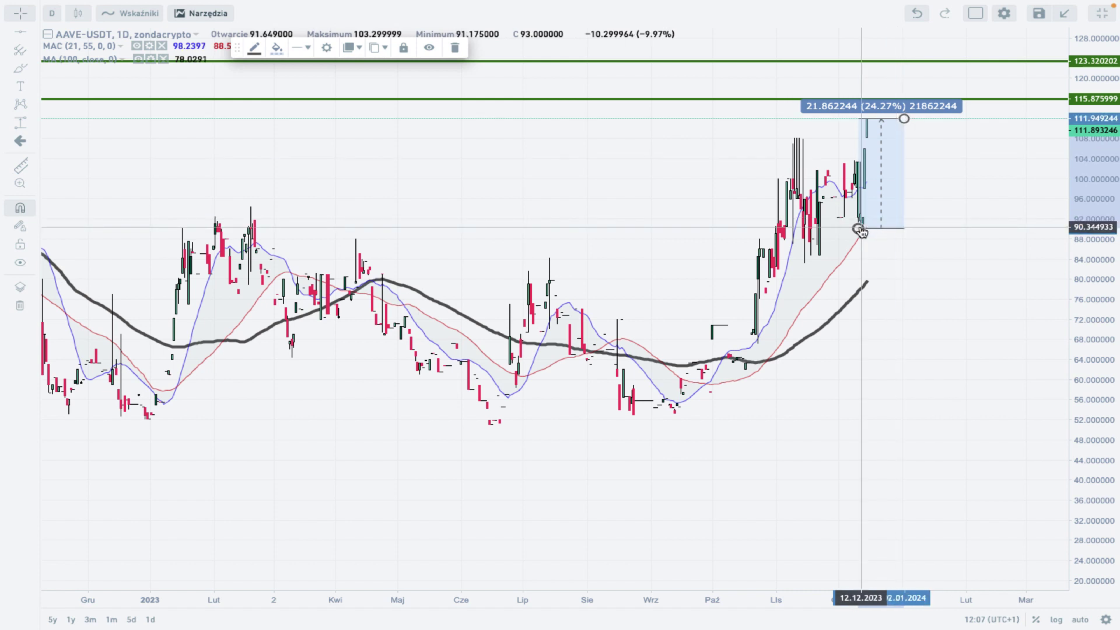
{"action": "left_click_drag", "start_coordinate": [860, 228], "coordinate": [779, 269]}
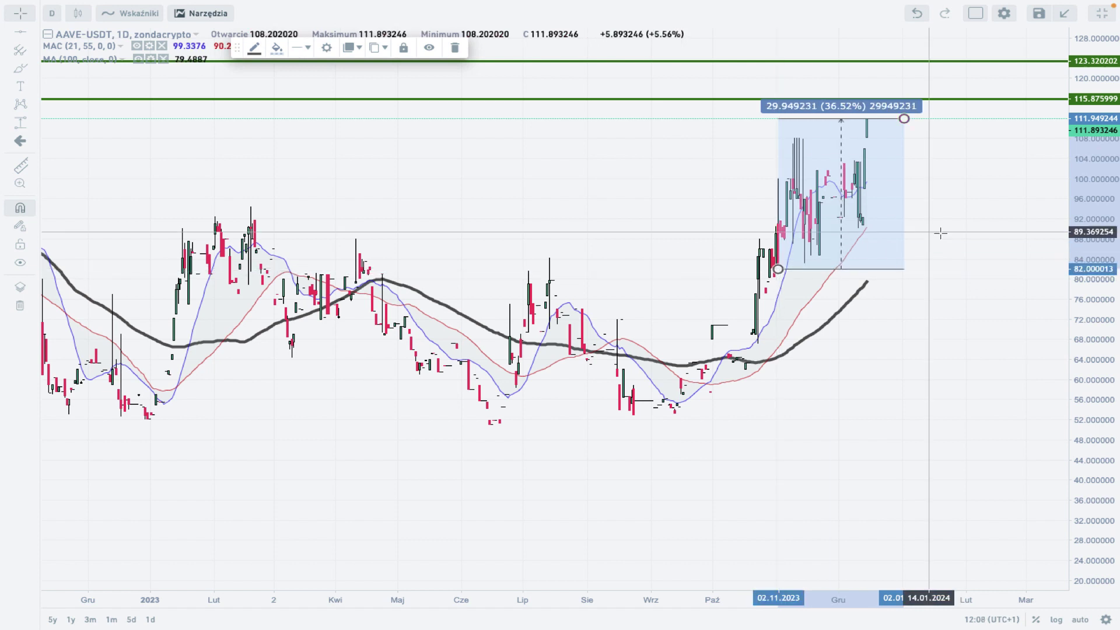
{"action": "left_click", "coordinate": [817, 244]}
{"action": "left_click_drag", "start_coordinate": [779, 269], "coordinate": [757, 343]}
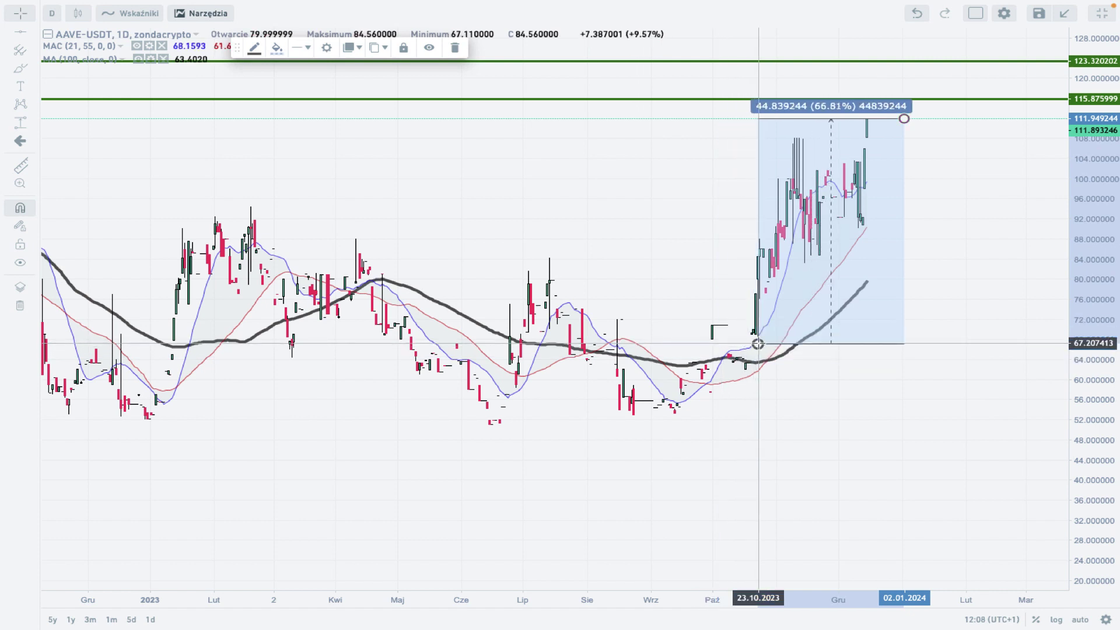
{"action": "left_click", "coordinate": [950, 282]}
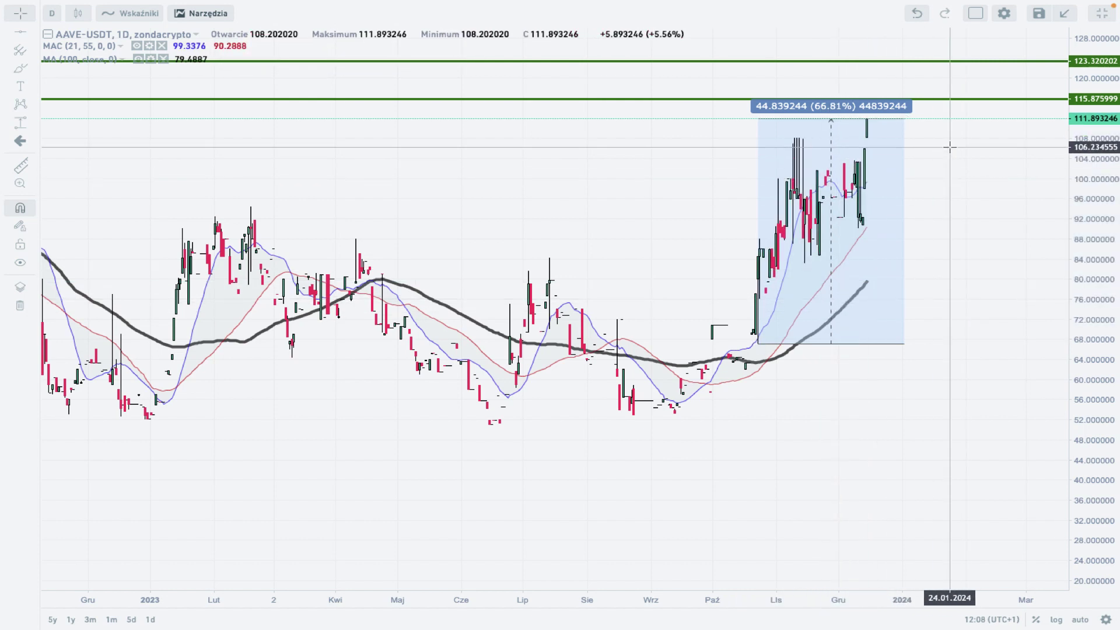
{"action": "left_click_drag", "start_coordinate": [982, 217], "coordinate": [983, 247]}
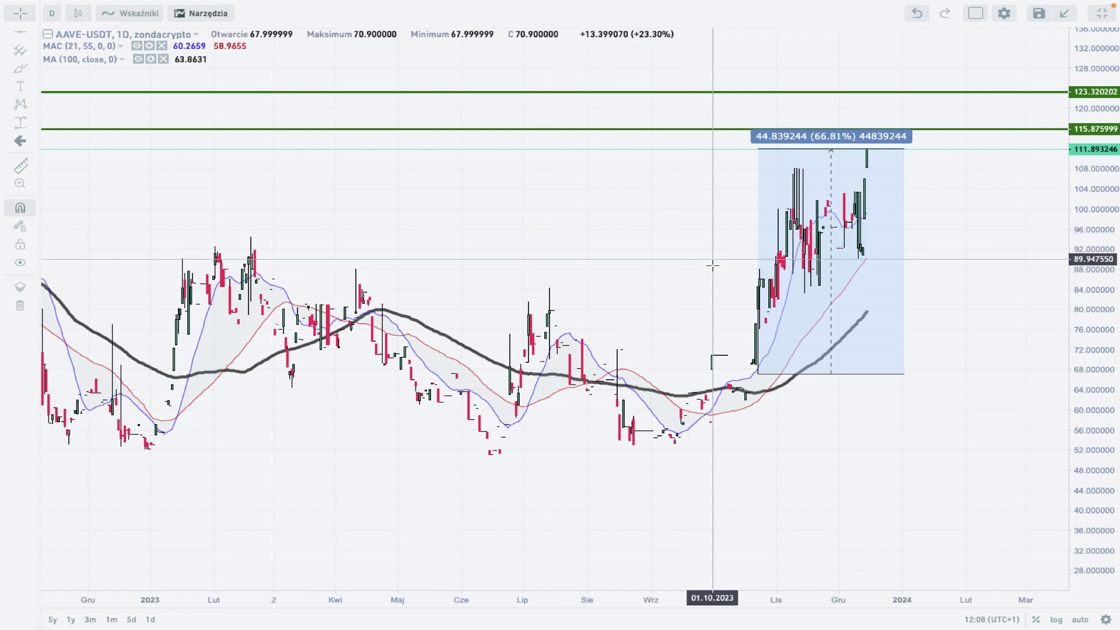
Draw three green horizontal support lines at 94.40, 92.32 and 90.04.
{"action": "left_click", "coordinate": [18, 36]}
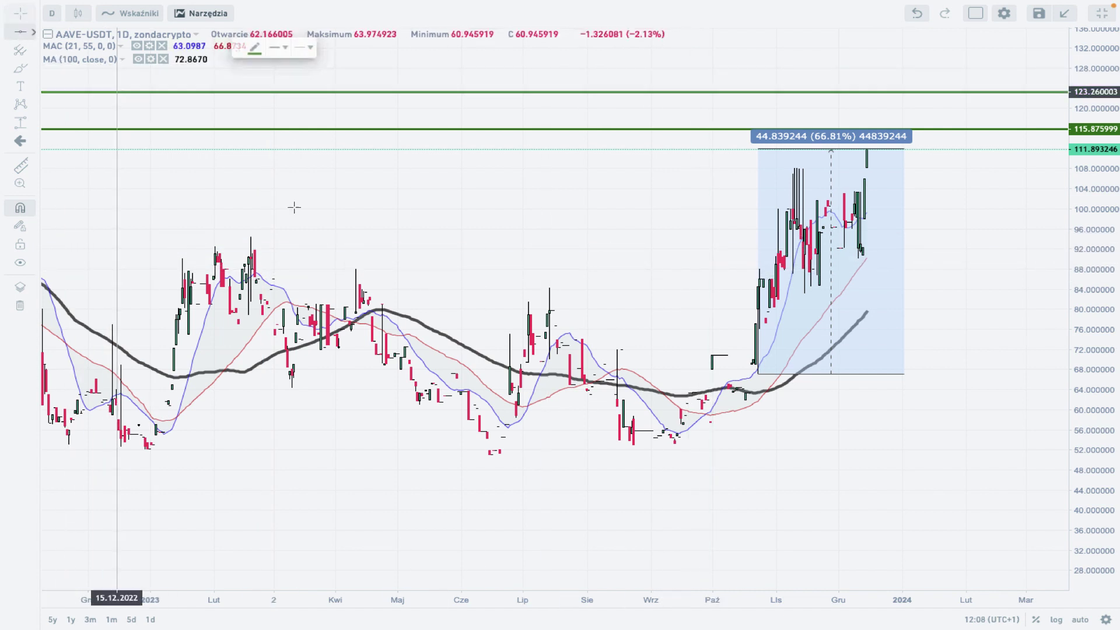
{"action": "left_click", "coordinate": [251, 236]}
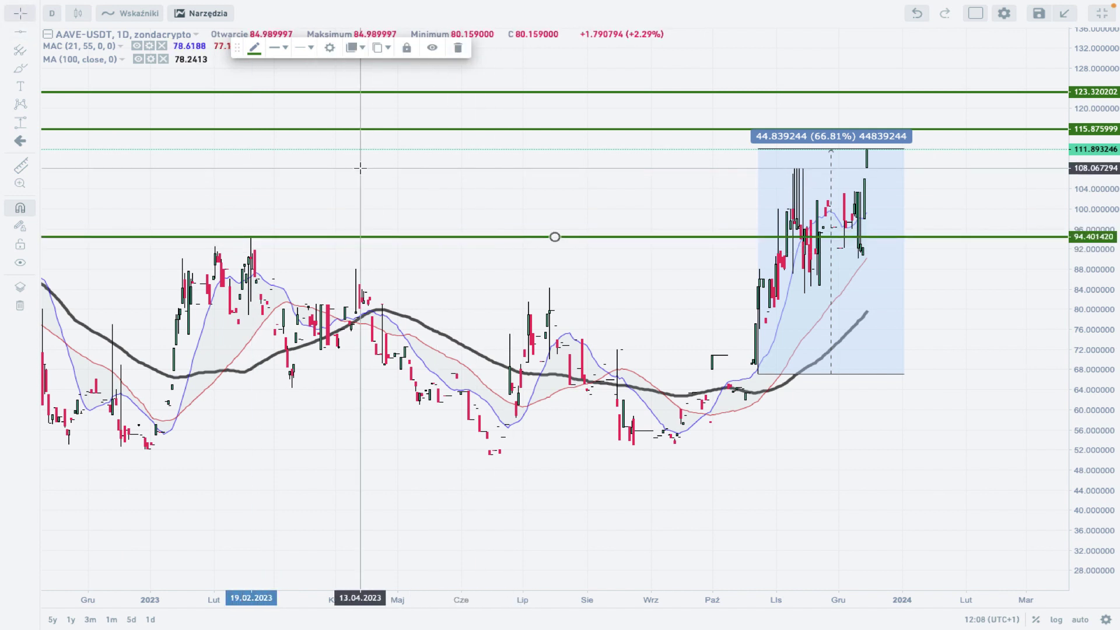
{"action": "left_click", "coordinate": [20, 31]}
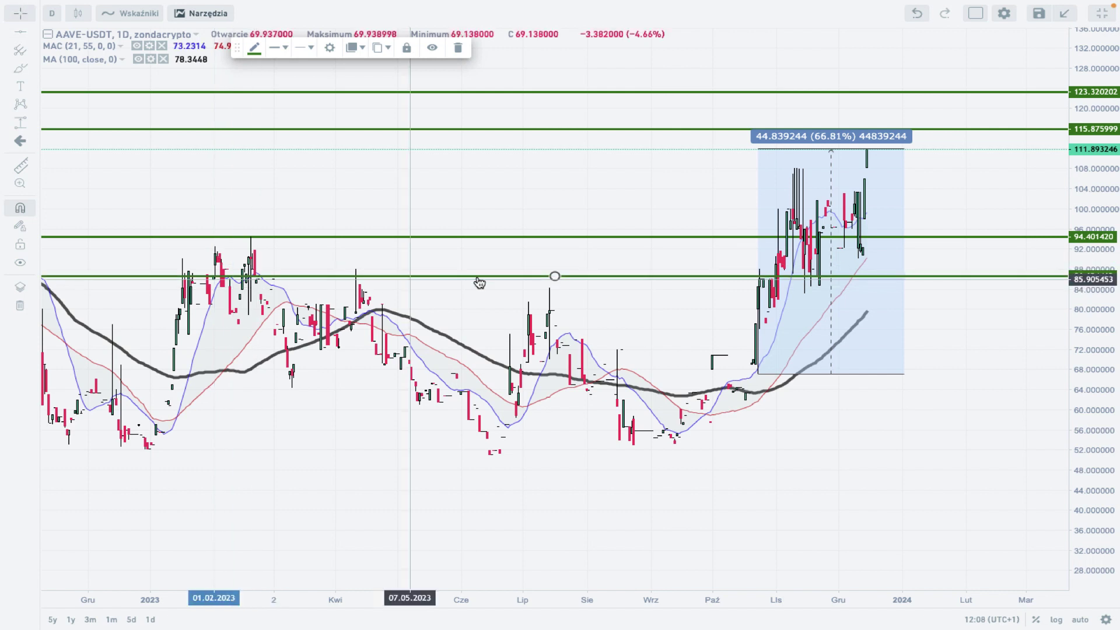
{"action": "left_click", "coordinate": [558, 279]}
{"action": "left_click_drag", "start_coordinate": [559, 284], "coordinate": [220, 248]}
{"action": "left_click", "coordinate": [20, 30]}
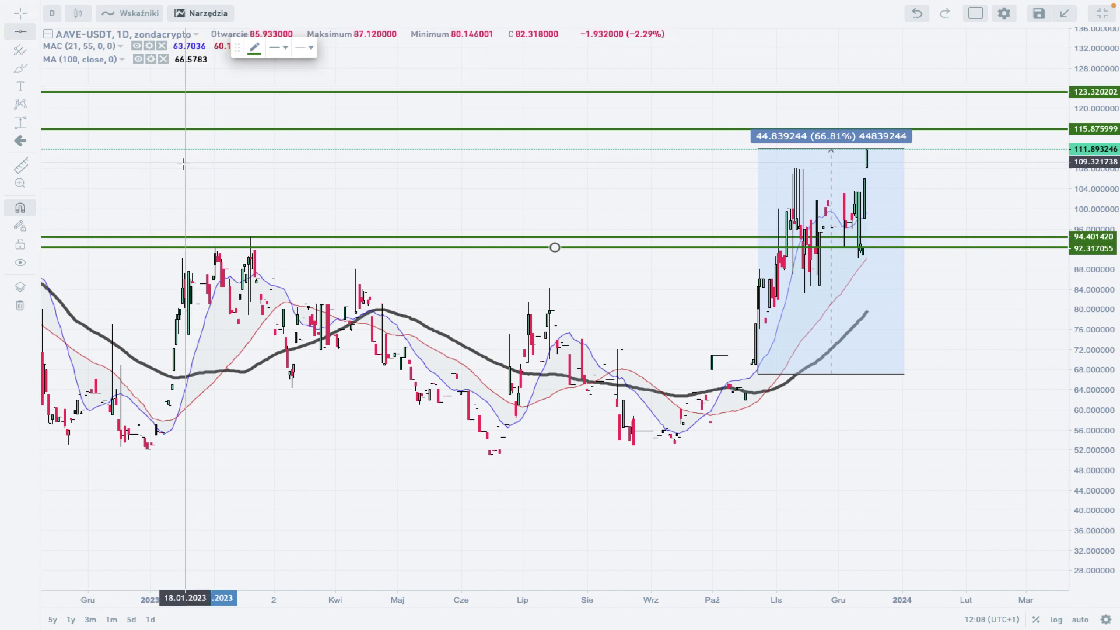
{"action": "left_click", "coordinate": [183, 259]}
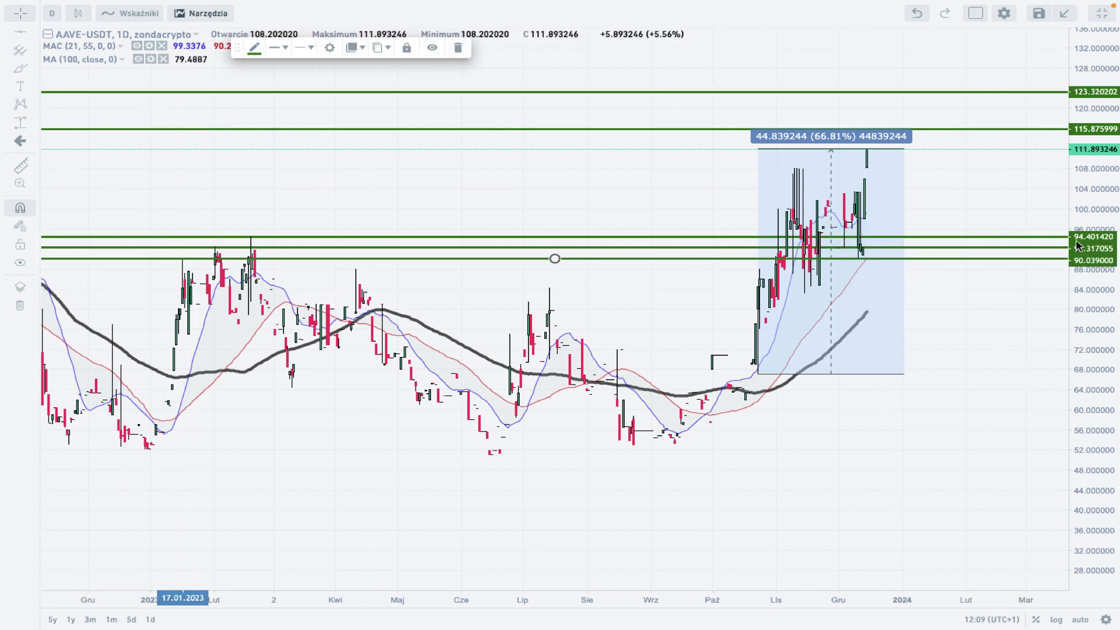
{"action": "left_click", "coordinate": [992, 315]}
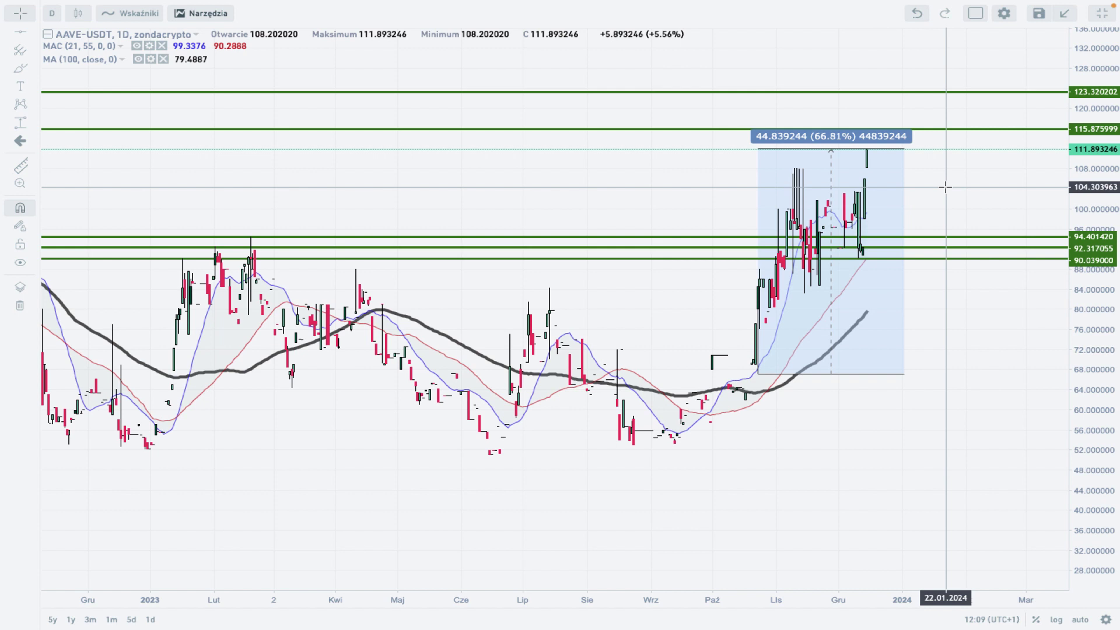
Recolour the 115.876 and 123.32 horizontal lines red.
{"action": "left_click_drag", "start_coordinate": [956, 129], "coordinate": [887, 129]}
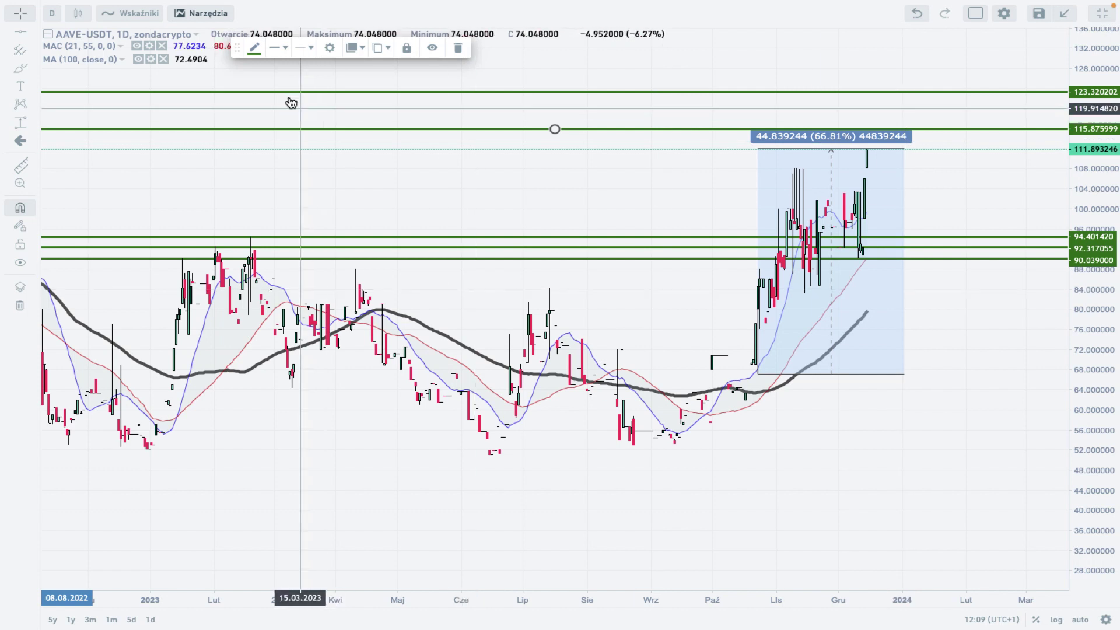
{"action": "left_click", "coordinate": [255, 47]}
{"action": "left_click", "coordinate": [260, 85]}
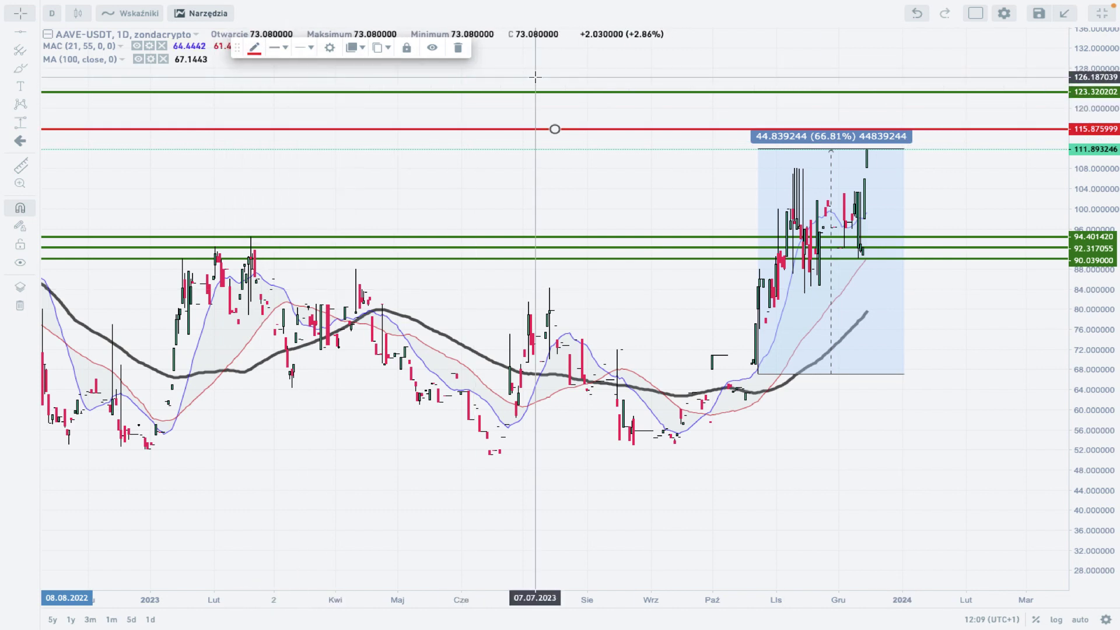
{"action": "left_click_drag", "start_coordinate": [546, 91], "coordinate": [546, 94]}
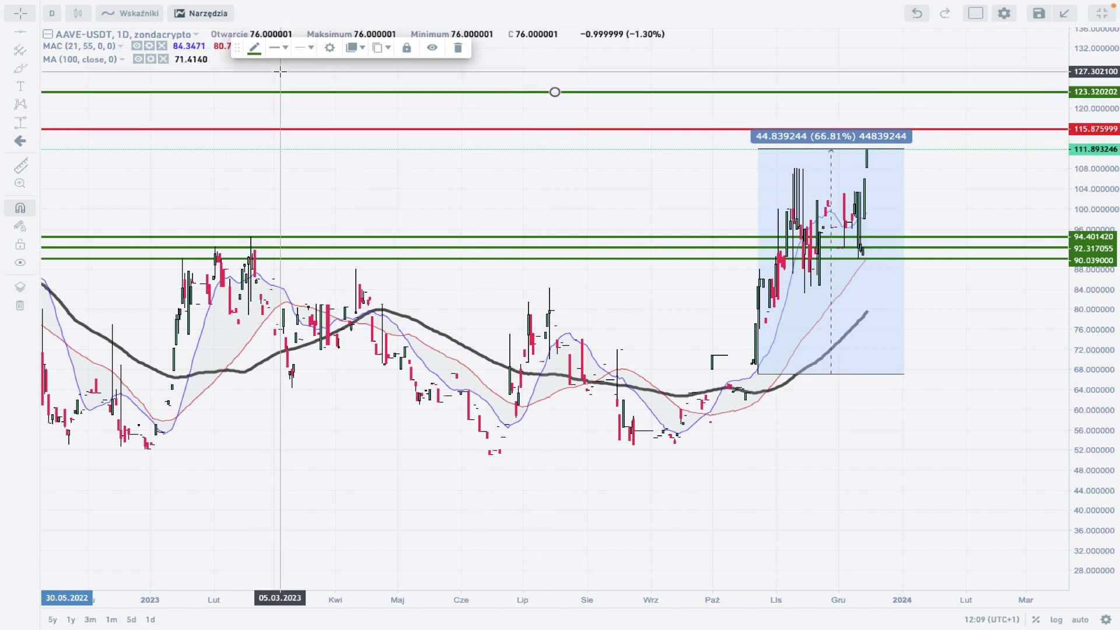
{"action": "left_click", "coordinate": [254, 48]}
{"action": "left_click", "coordinate": [270, 86]}
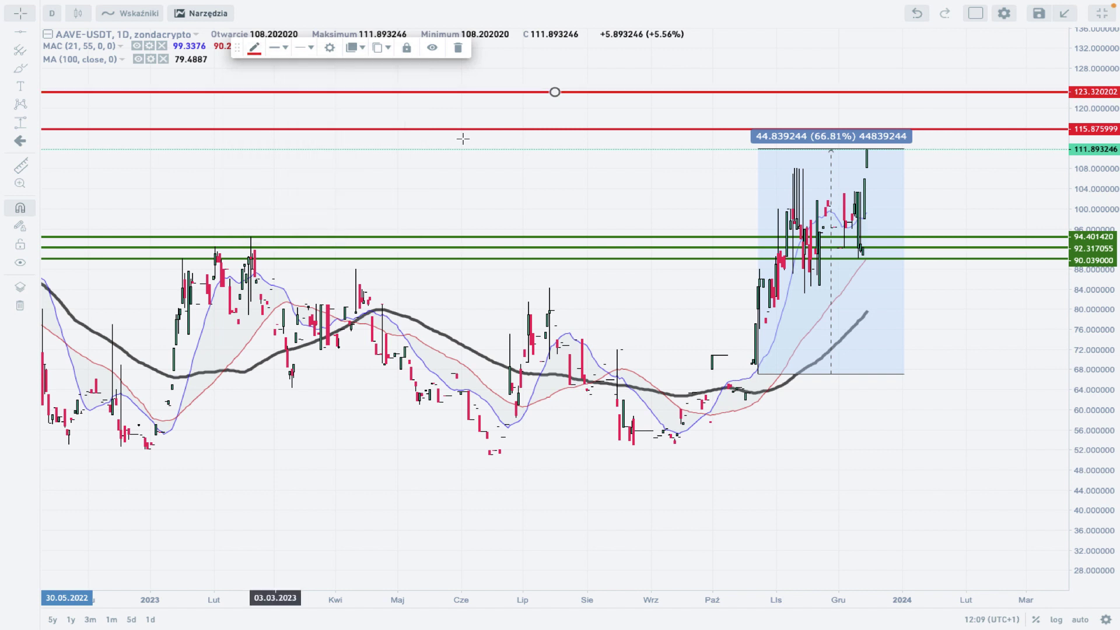
{"action": "left_click", "coordinate": [612, 188]}
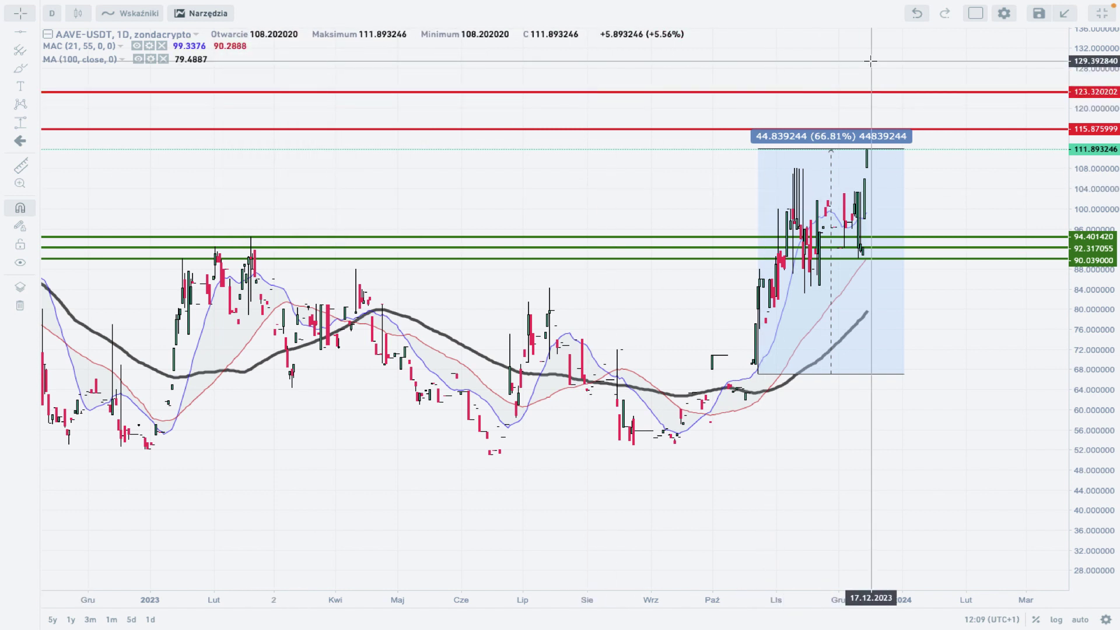